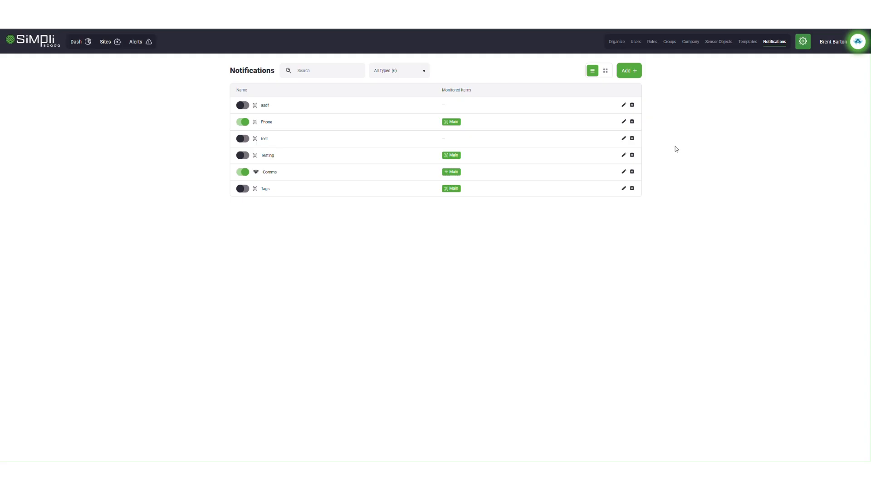
Examine the Tags notification flow, and switch the Tags notification on and back off in the notifications list
{"action": "left_click", "coordinate": [623, 187]}
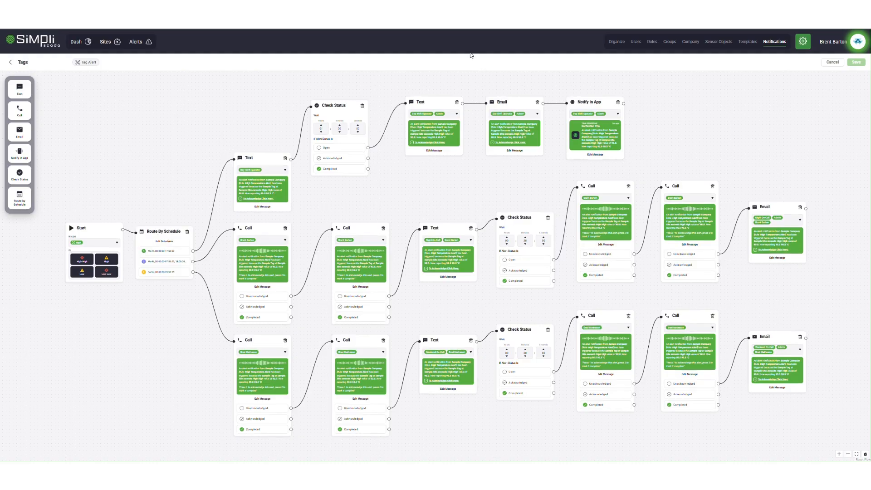
{"action": "scroll", "coordinate": [83, 221], "scroll_direction": "up", "scroll_amount": 5}
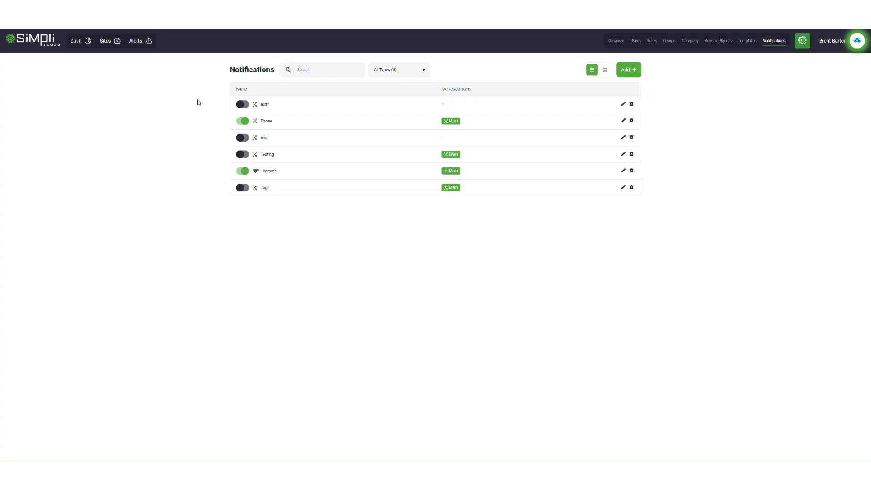
{"action": "left_click", "coordinate": [243, 188]}
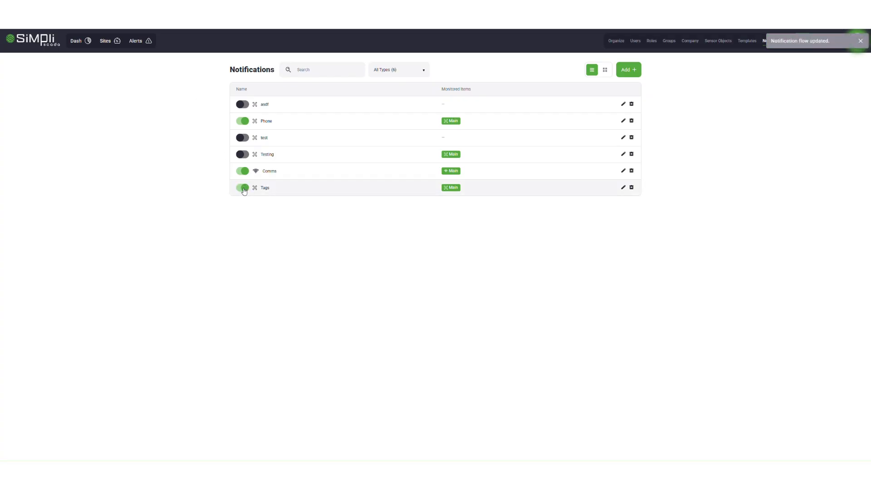
{"action": "left_click", "coordinate": [244, 188]}
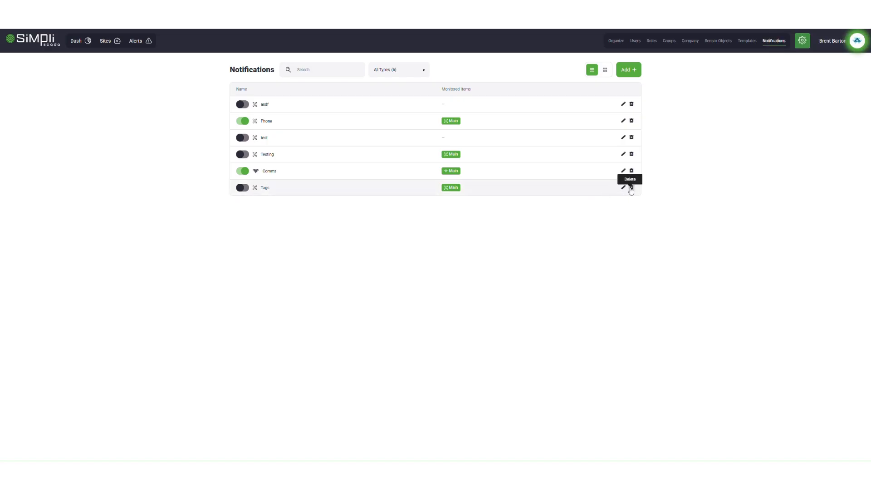
Create a new notification named "Video Test" with the Communication type
{"action": "left_click", "coordinate": [628, 69]}
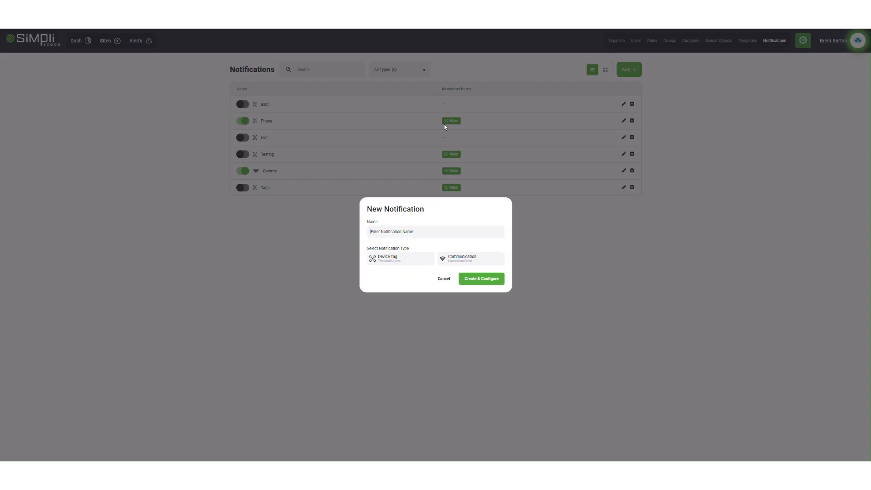
{"action": "left_click", "coordinate": [393, 259]}
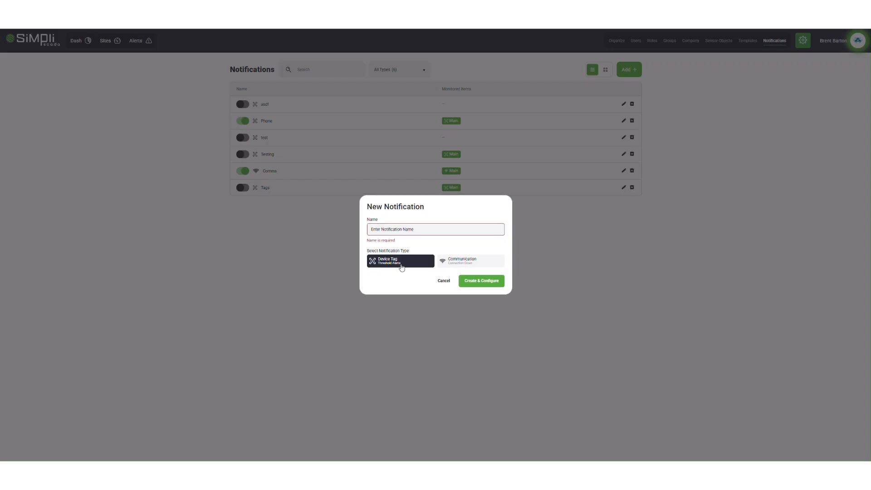
{"action": "left_click", "coordinate": [451, 262]}
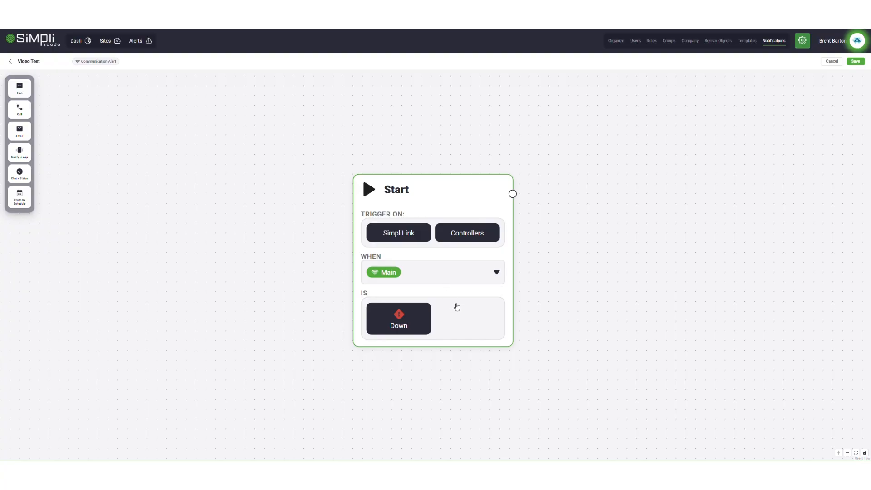
Save the communication alert's monitored items with Main and all its sites, including Test Site 2, selected
{"action": "left_click", "coordinate": [493, 277]}
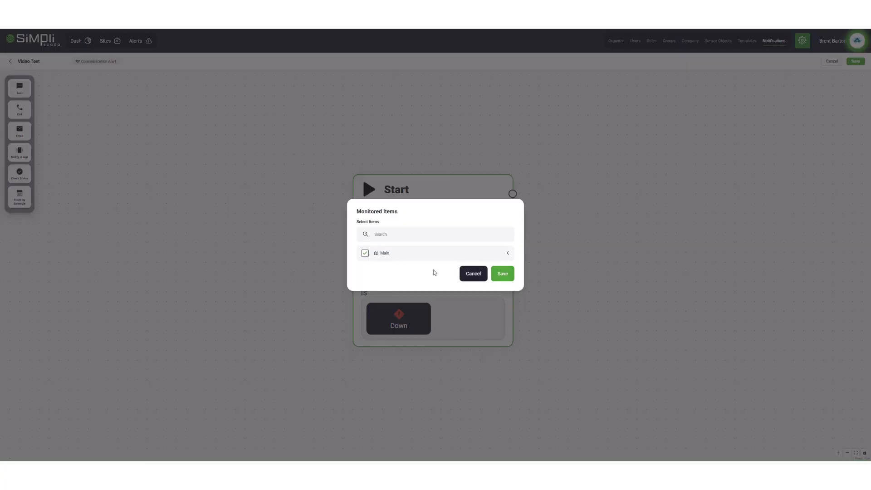
{"action": "left_click", "coordinate": [482, 253]}
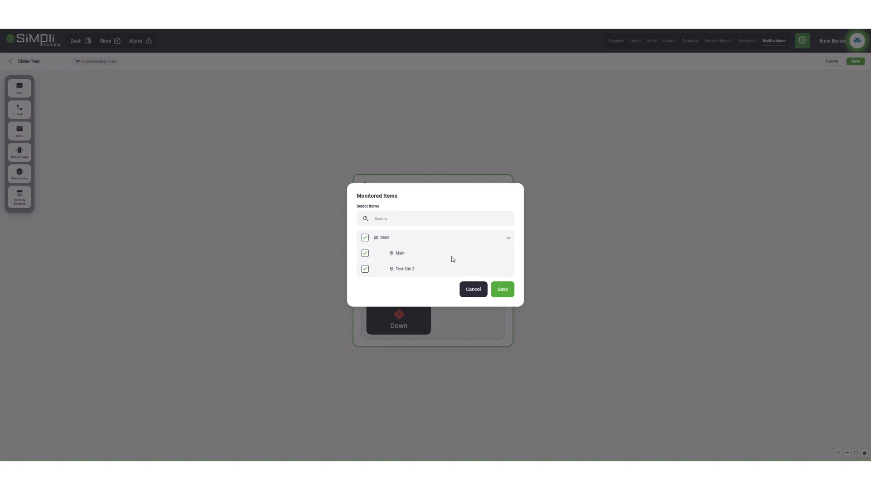
{"action": "left_click", "coordinate": [499, 289]}
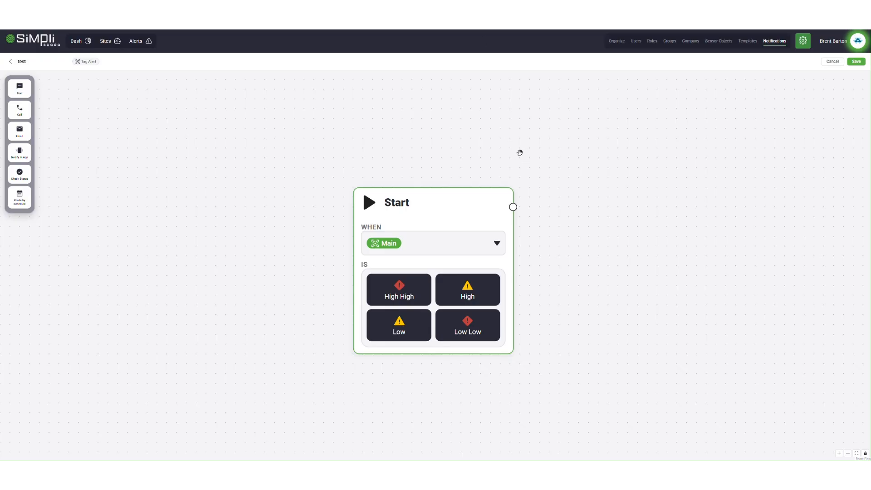
Review the individual tags under Main in the tag alert's monitored items and save with all of them selected
{"action": "left_click", "coordinate": [495, 244]}
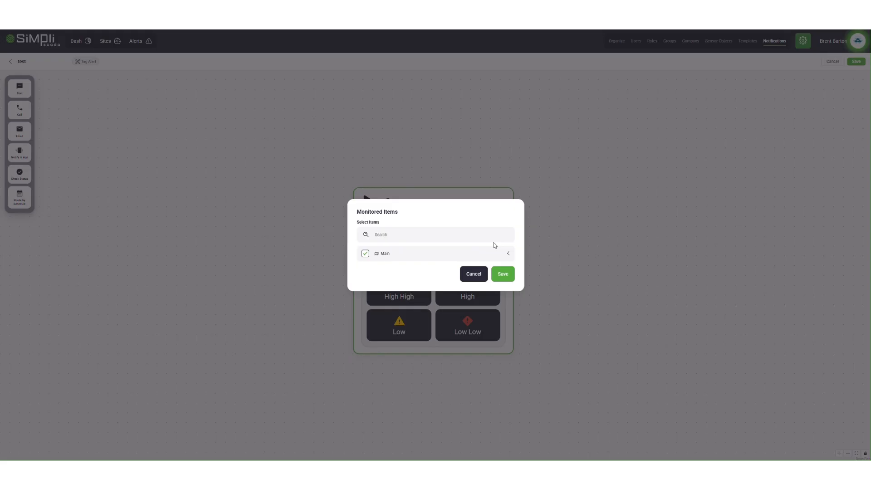
{"action": "left_click", "coordinate": [463, 257]}
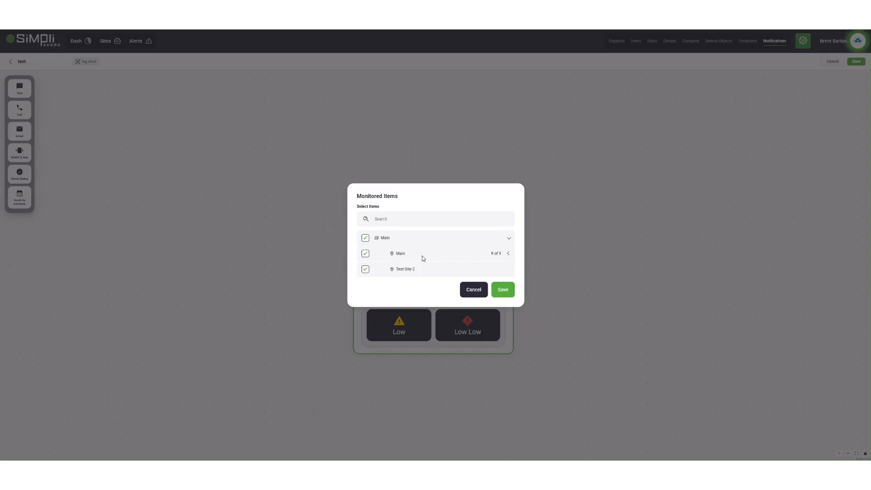
{"action": "left_click", "coordinate": [509, 254]}
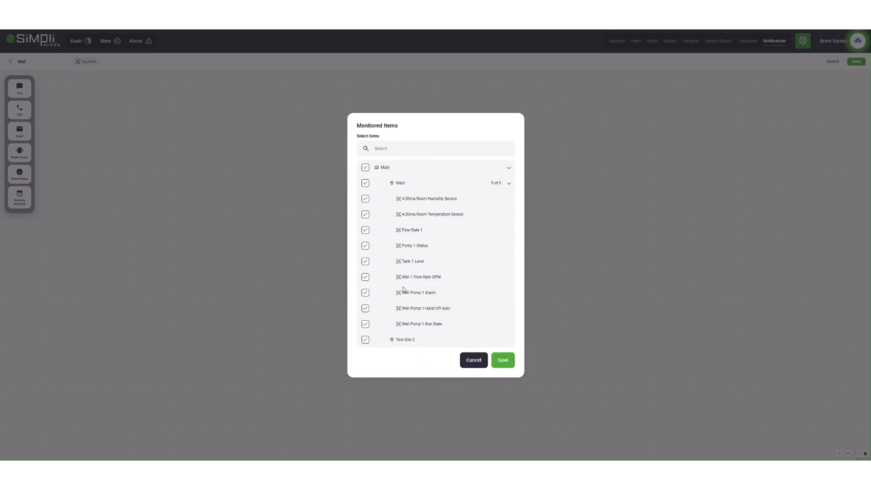
{"action": "left_click", "coordinate": [509, 362]}
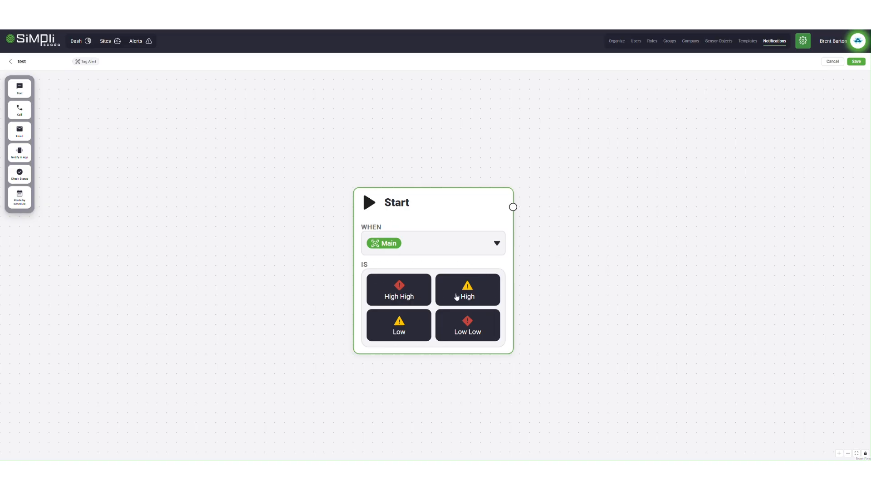
Try switching off the High High, High and Low trigger levels in the Start node and switch them back on
{"action": "left_click", "coordinate": [393, 288]}
{"action": "left_click", "coordinate": [470, 285]}
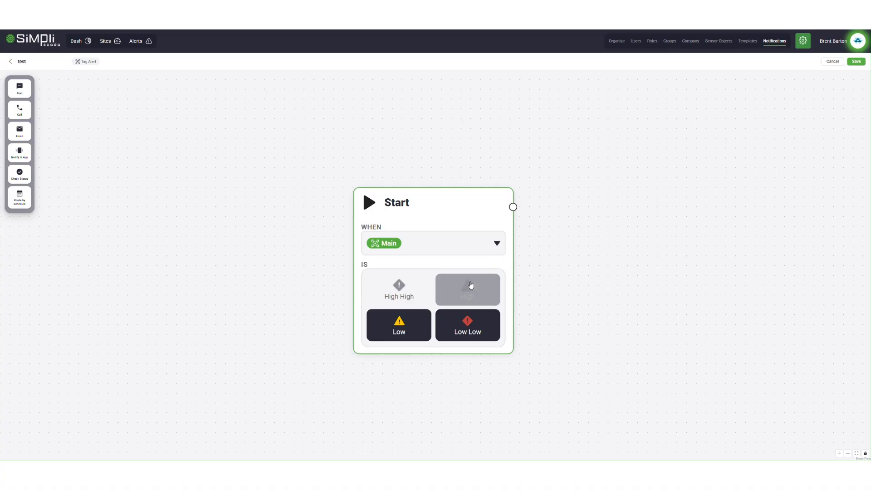
{"action": "left_click", "coordinate": [385, 325]}
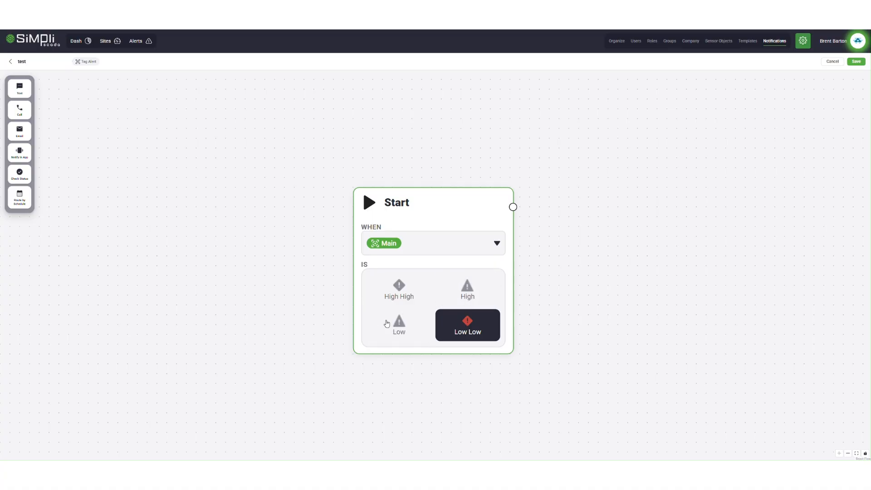
{"action": "left_click", "coordinate": [386, 323]}
{"action": "left_click", "coordinate": [426, 295]}
{"action": "left_click", "coordinate": [438, 292]}
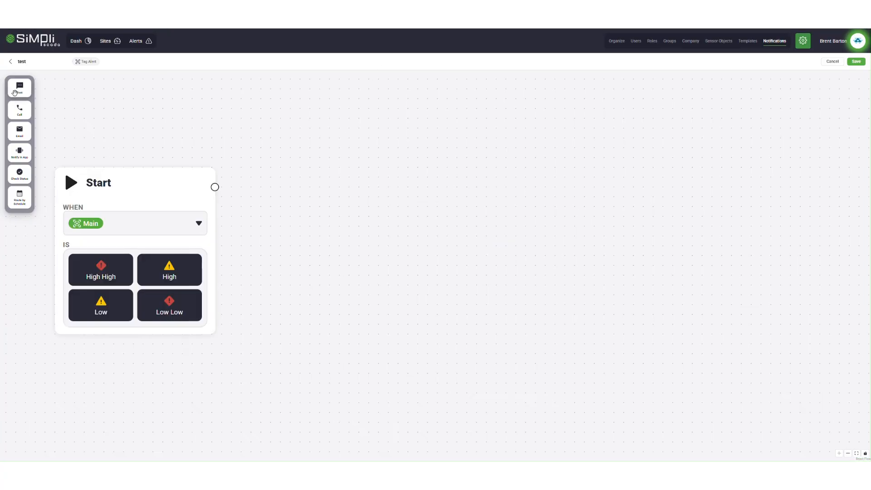
Add a Text node beside Start and set its recipients to the first listed user and the Day Shift Operator group
{"action": "left_click", "coordinate": [23, 92]}
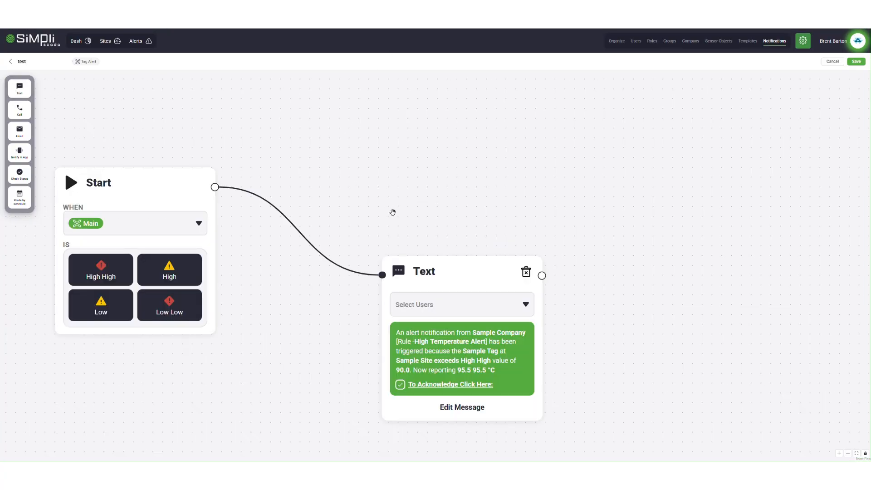
{"action": "left_click_drag", "start_coordinate": [467, 274], "coordinate": [318, 181]}
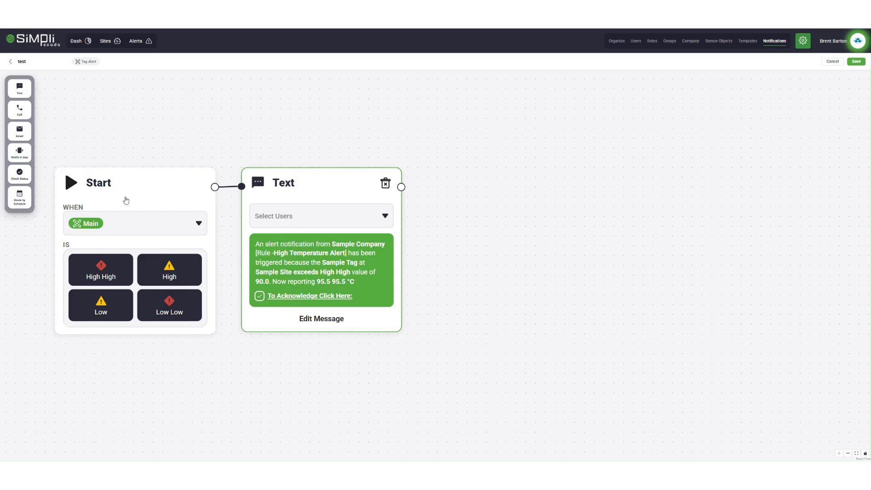
{"action": "left_click", "coordinate": [343, 221]}
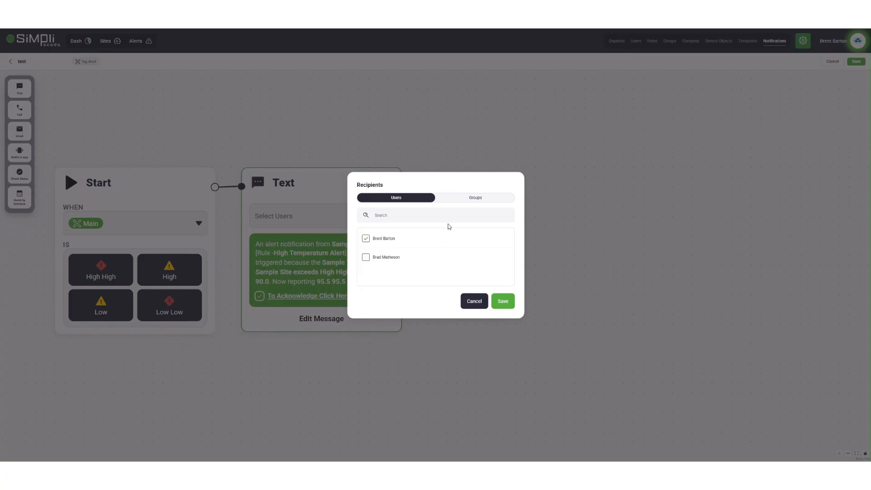
{"action": "left_click", "coordinate": [462, 199]}
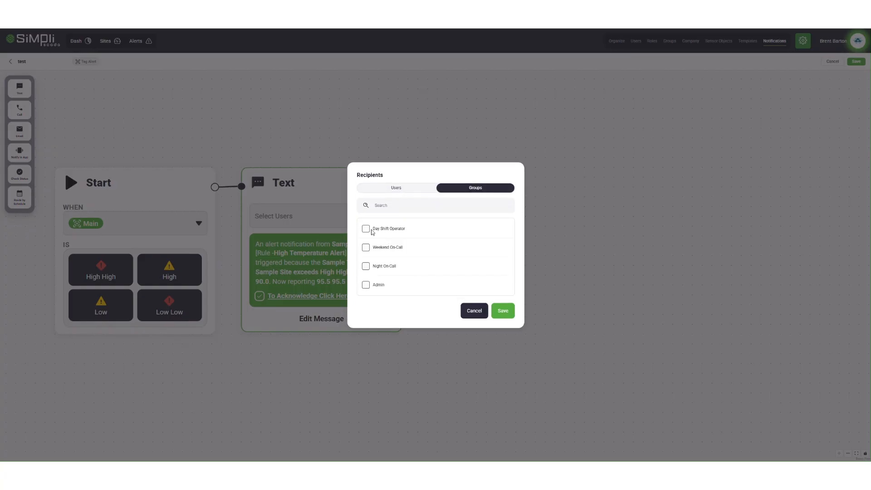
{"action": "left_click", "coordinate": [365, 229]}
{"action": "left_click", "coordinate": [501, 310]}
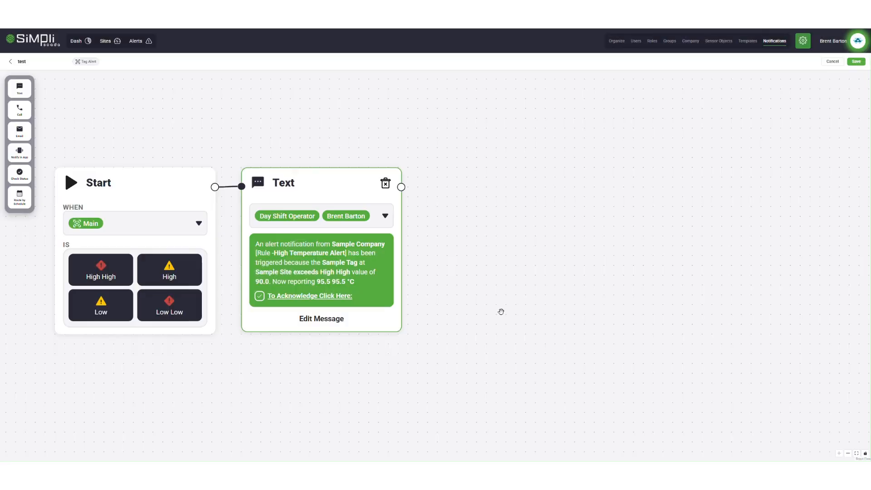
Examine the Text node's SMS template and its available variables, toggling Allow Acknowledgement off and back on to compare the preview
{"action": "left_click", "coordinate": [319, 320]}
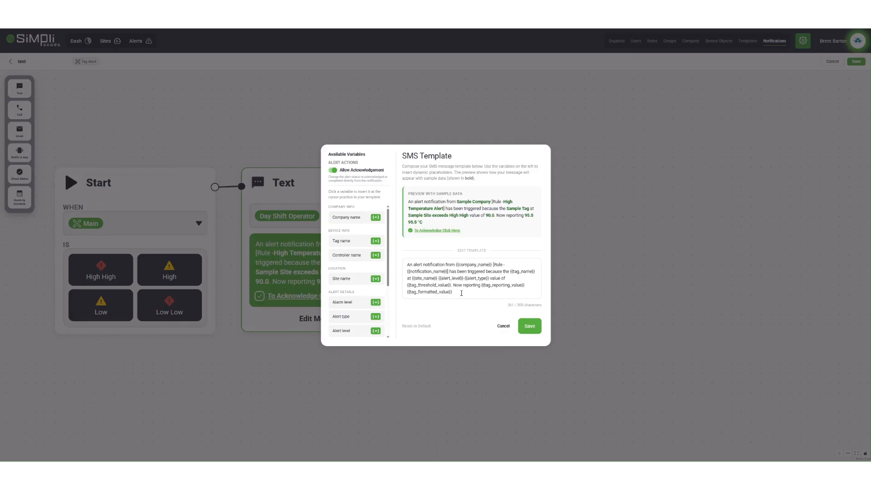
{"action": "left_click", "coordinate": [461, 293]}
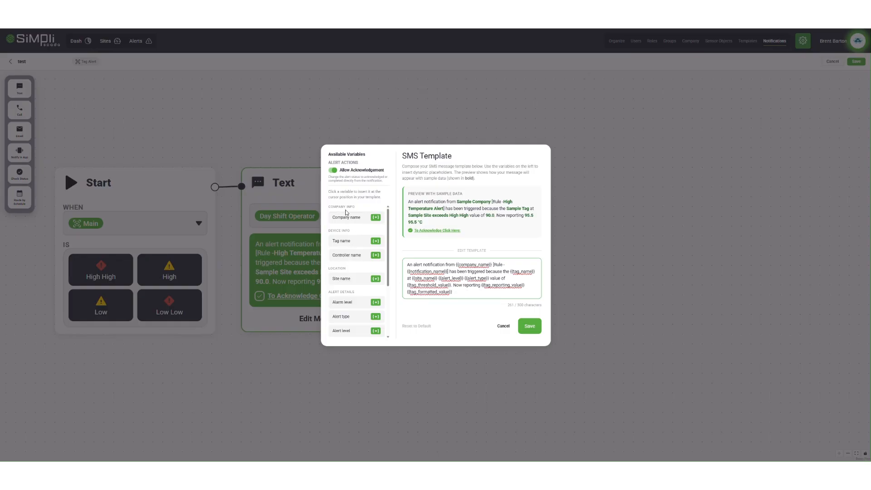
{"action": "scroll", "coordinate": [351, 291], "scroll_direction": "down", "scroll_amount": 2}
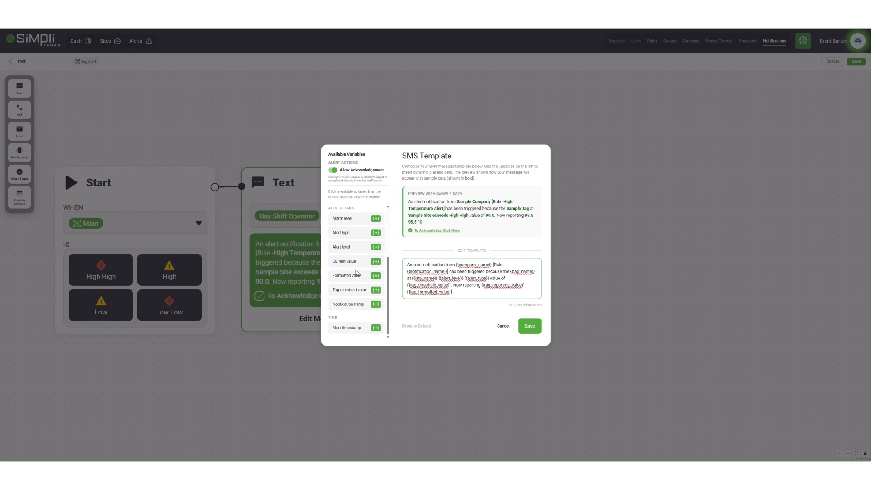
{"action": "scroll", "coordinate": [357, 268], "scroll_direction": "up", "scroll_amount": 2}
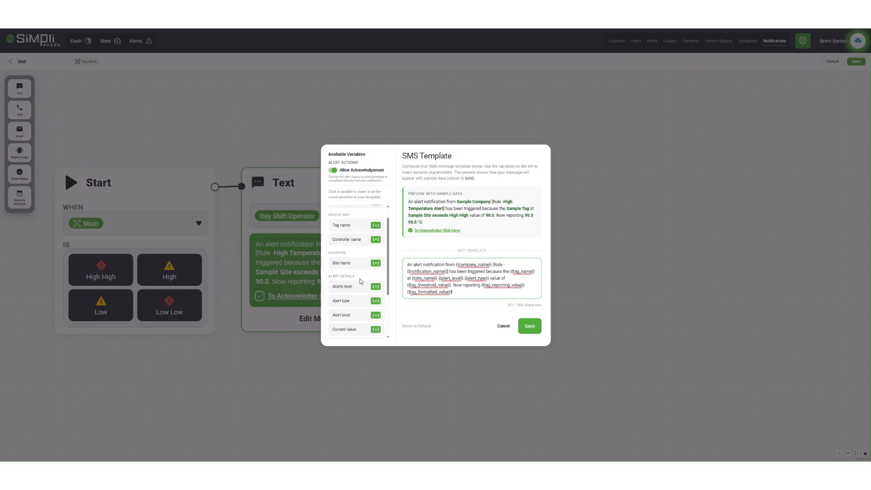
{"action": "scroll", "coordinate": [361, 281], "scroll_direction": "down", "scroll_amount": 3}
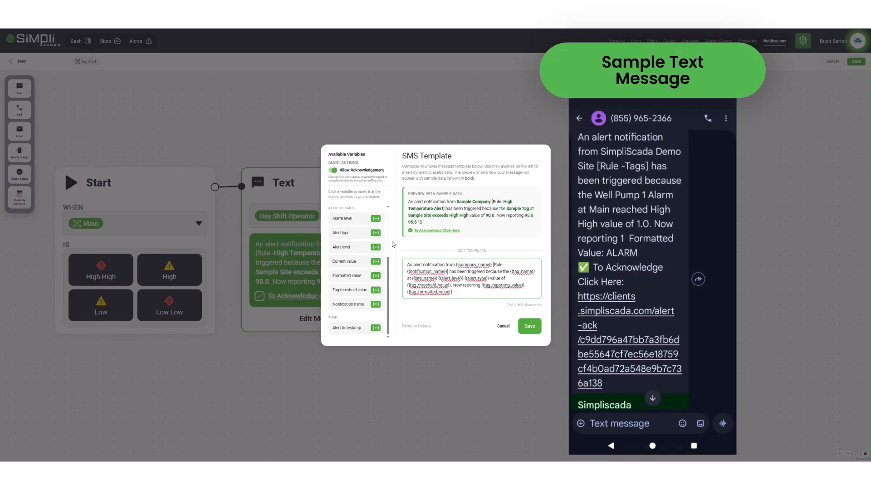
{"action": "scroll", "coordinate": [389, 244], "scroll_direction": "up", "scroll_amount": 1}
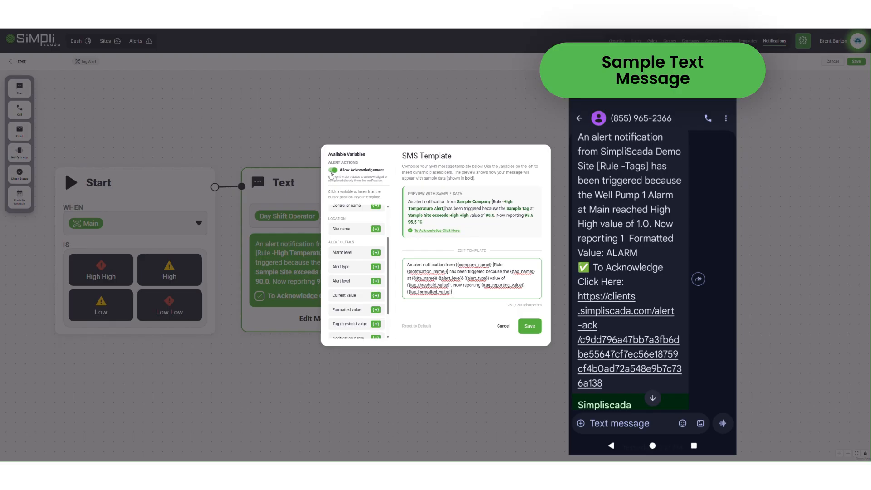
{"action": "left_click", "coordinate": [333, 171]}
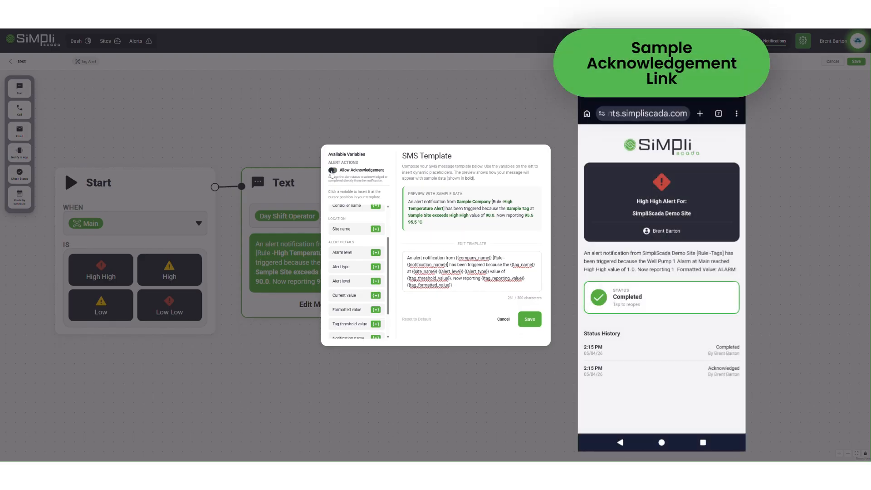
{"action": "left_click", "coordinate": [333, 171]}
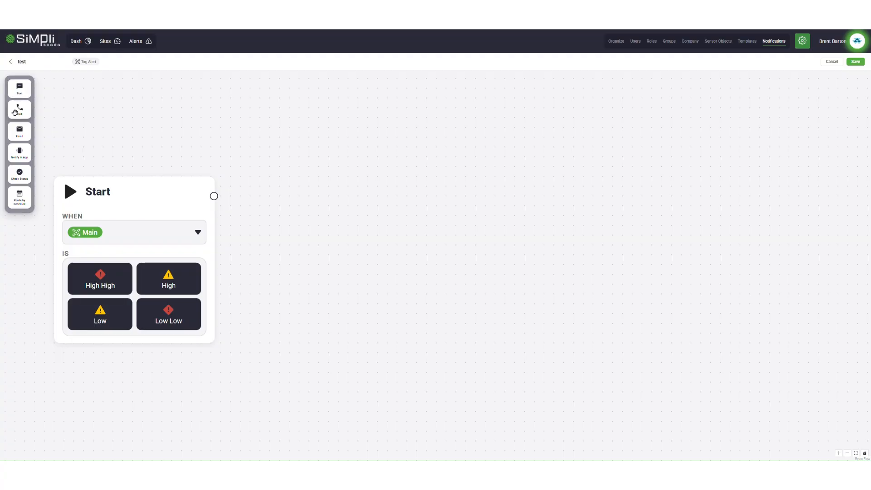
Add a Call node beside Start and assign the first listed user as its recipient
{"action": "left_click", "coordinate": [19, 110]}
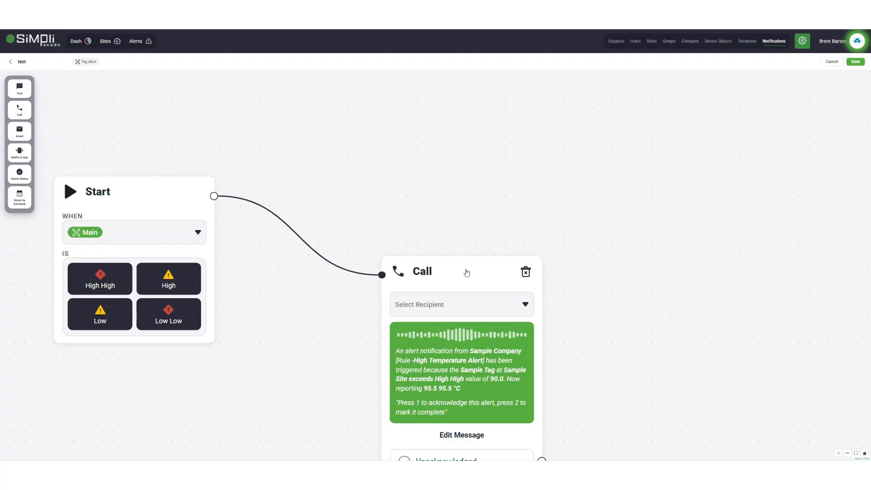
{"action": "left_click_drag", "start_coordinate": [459, 269], "coordinate": [340, 144]}
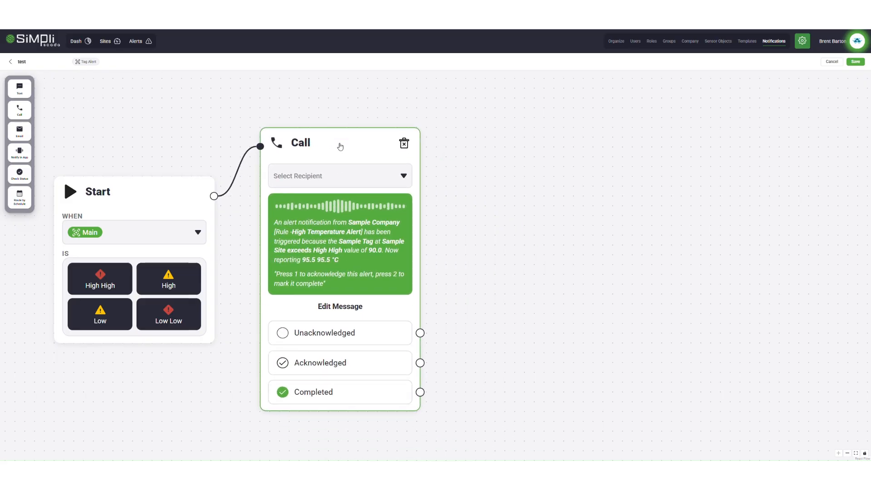
{"action": "left_click", "coordinate": [332, 175]}
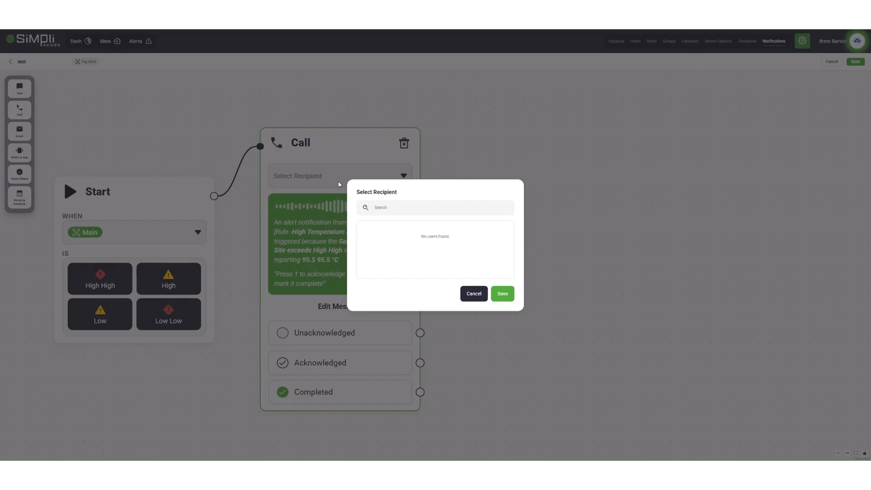
{"action": "left_click", "coordinate": [366, 250]}
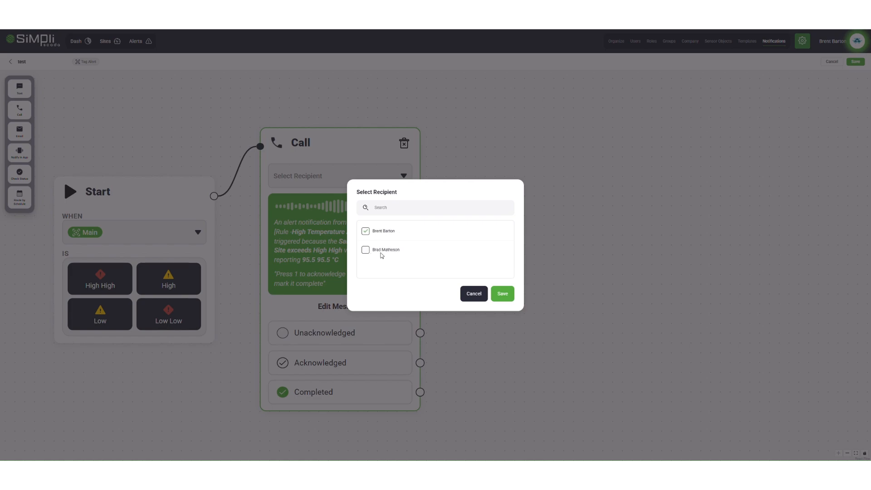
{"action": "left_click", "coordinate": [502, 293]}
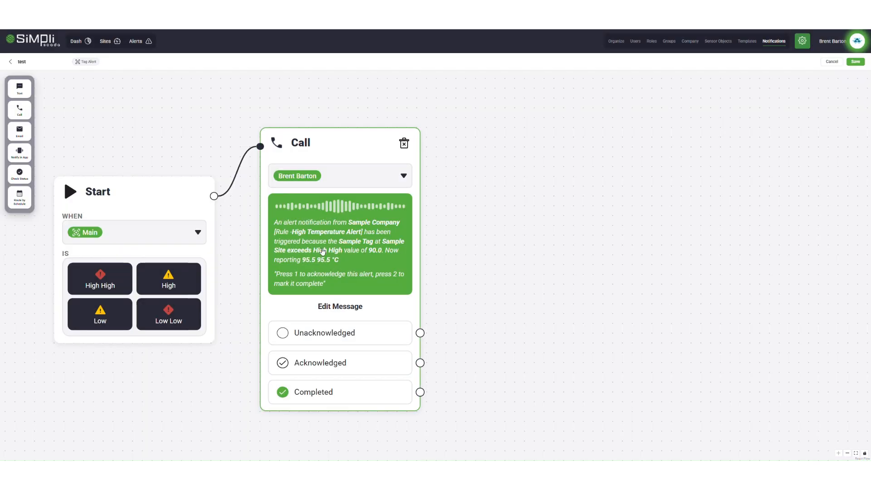
Examine the Call node's message template and available variables, toggling Allow Acknowledgement off and back on to compare the preview, and save
{"action": "left_click", "coordinate": [331, 310]}
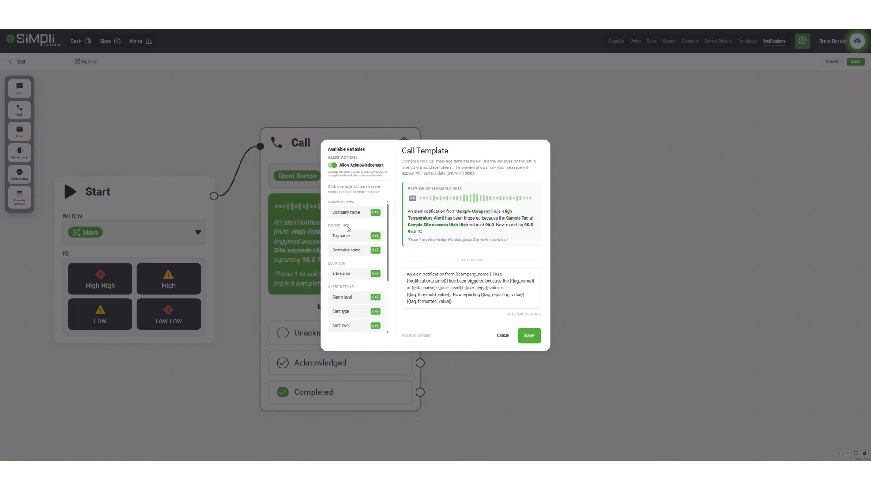
{"action": "scroll", "coordinate": [354, 270], "scroll_direction": "down", "scroll_amount": 2}
{"action": "scroll", "coordinate": [354, 269], "scroll_direction": "up", "scroll_amount": 2}
{"action": "left_click", "coordinate": [332, 166]}
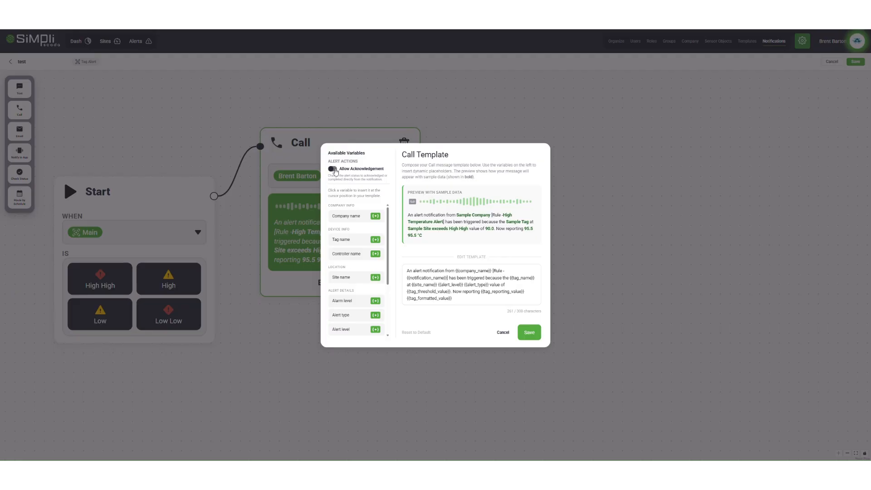
{"action": "left_click", "coordinate": [332, 169]}
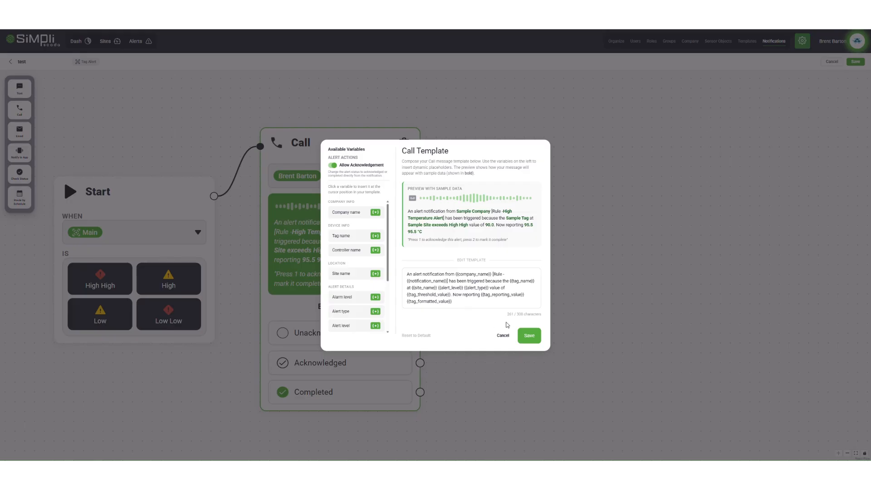
{"action": "left_click", "coordinate": [528, 335]}
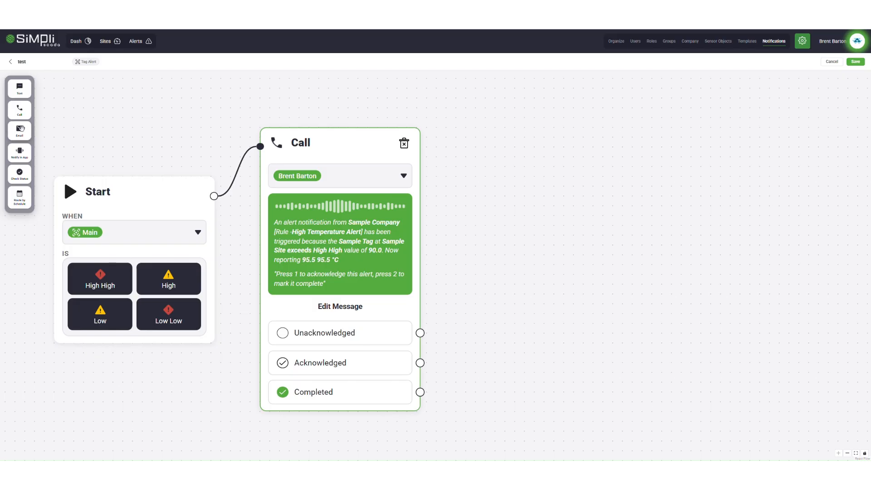
Add a second Call node beyond the first and link the first Call node's Unacknowledged output to it
{"action": "left_click_drag", "start_coordinate": [20, 110], "coordinate": [381, 246]}
{"action": "left_click_drag", "start_coordinate": [484, 283], "coordinate": [580, 122]}
{"action": "left_click_drag", "start_coordinate": [420, 332], "coordinate": [495, 136]}
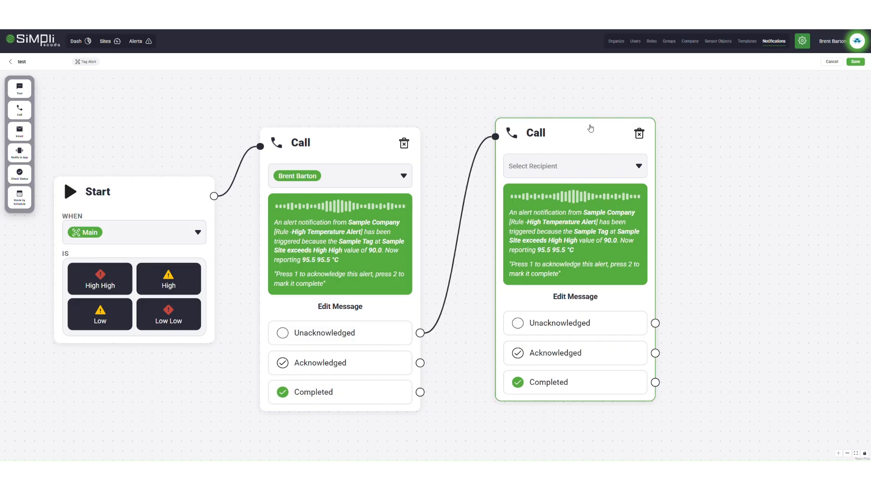
{"action": "left_click_drag", "start_coordinate": [591, 129], "coordinate": [700, 99]}
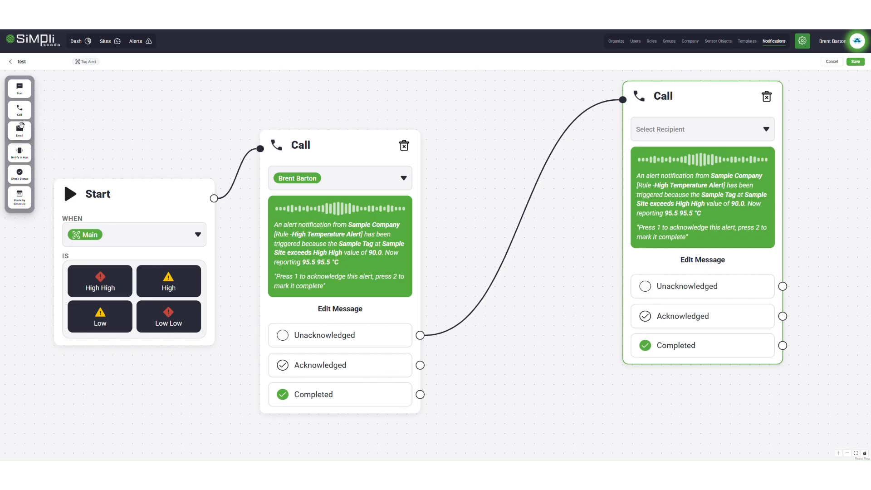
Add an Email node below the second Call node and link the first Call node's Acknowledged and Completed outputs to it
{"action": "left_click", "coordinate": [22, 126]}
{"action": "left_click_drag", "start_coordinate": [501, 292], "coordinate": [588, 365]}
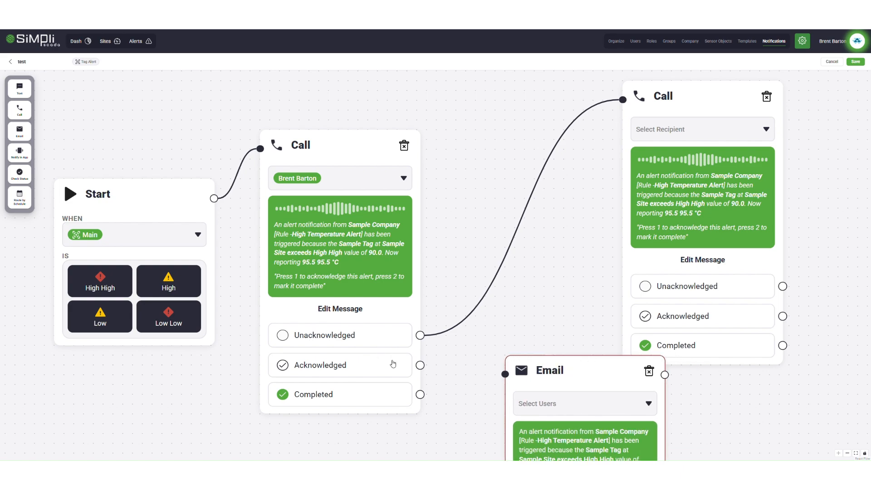
{"action": "left_click_drag", "start_coordinate": [420, 365], "coordinate": [505, 373]}
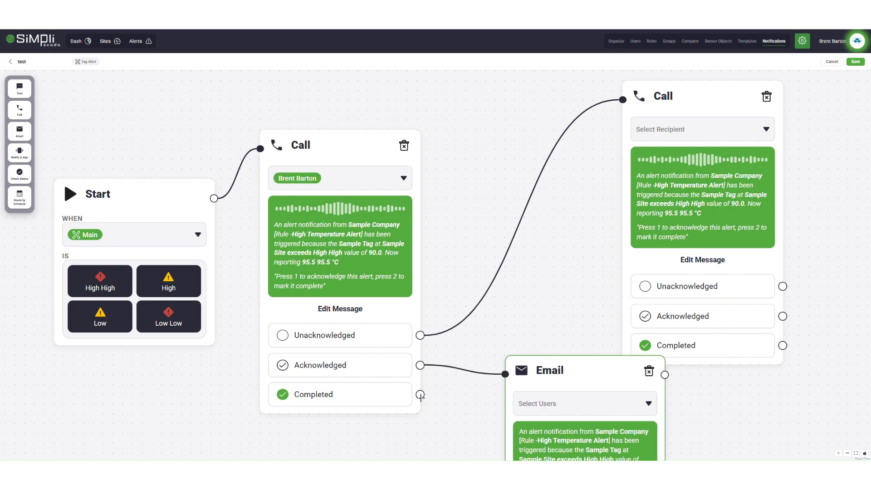
{"action": "left_click_drag", "start_coordinate": [419, 394], "coordinate": [504, 373]}
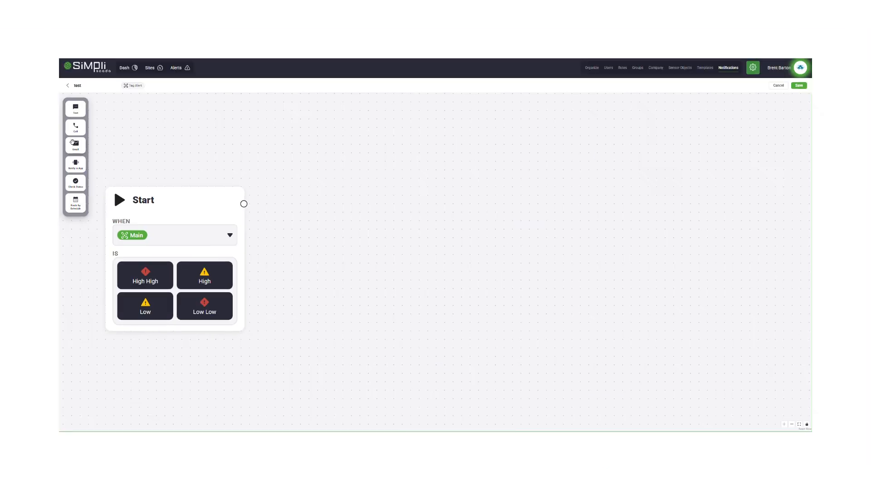
Add an Email node beside Start for the first listed user and the Day Shift Operator group, and review and save its email template
{"action": "left_click", "coordinate": [73, 143]}
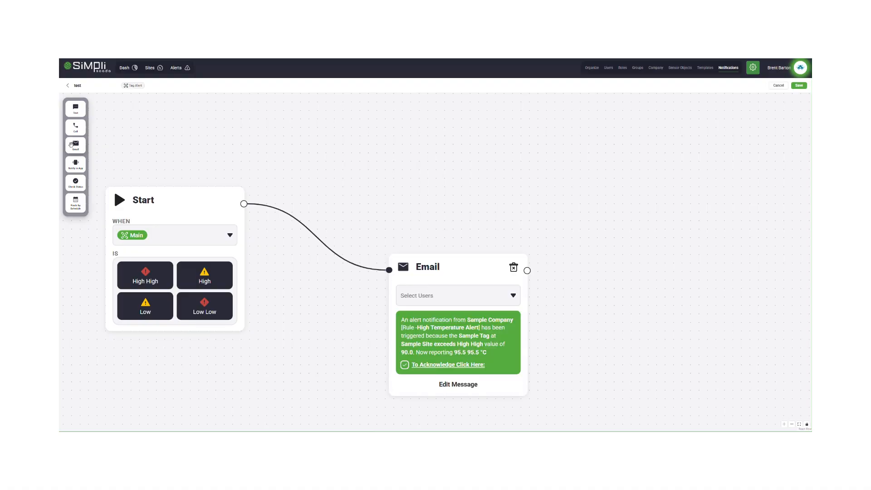
{"action": "left_click_drag", "start_coordinate": [459, 264], "coordinate": [356, 191]}
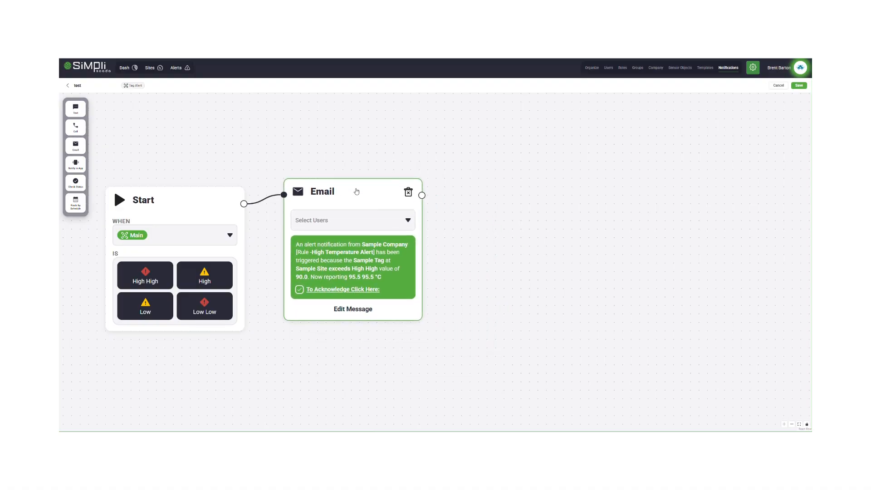
{"action": "left_click", "coordinate": [362, 224]}
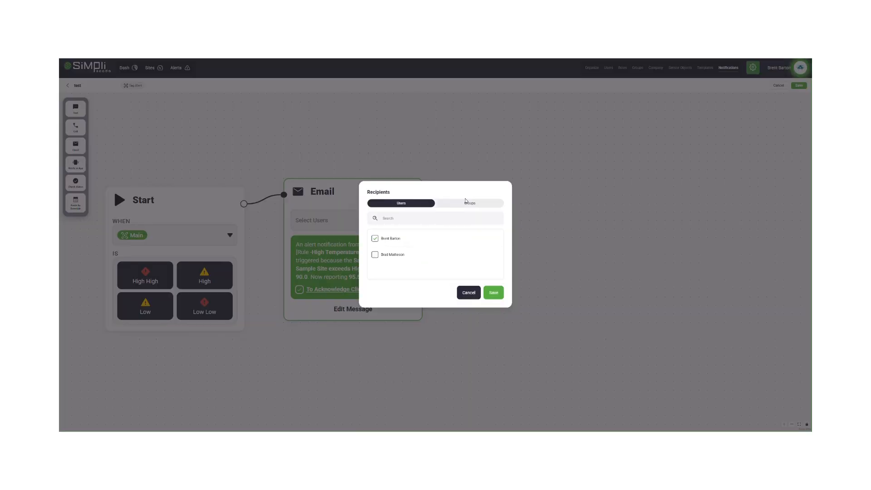
{"action": "left_click", "coordinate": [463, 203]}
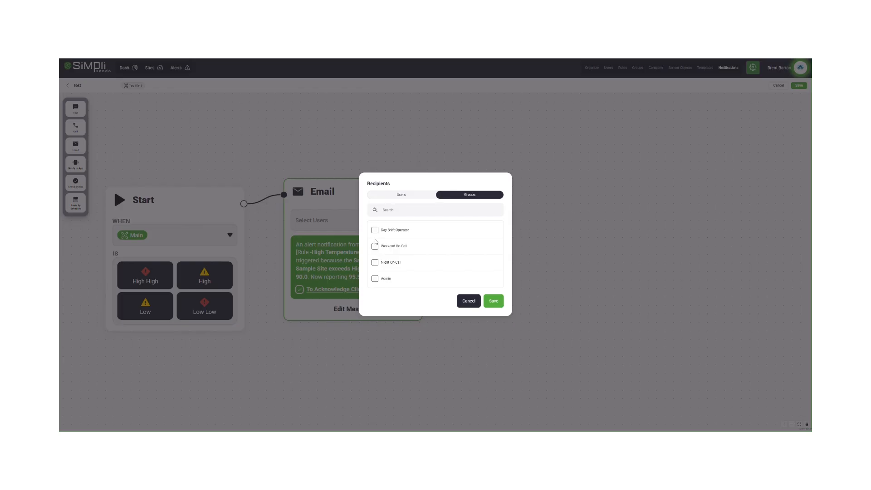
{"action": "left_click", "coordinate": [375, 230]}
{"action": "left_click", "coordinate": [492, 301]}
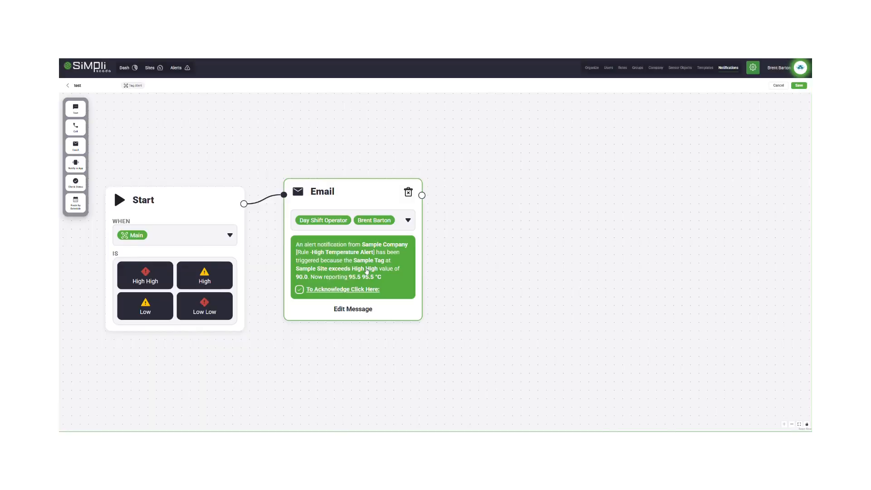
{"action": "left_click", "coordinate": [354, 313]}
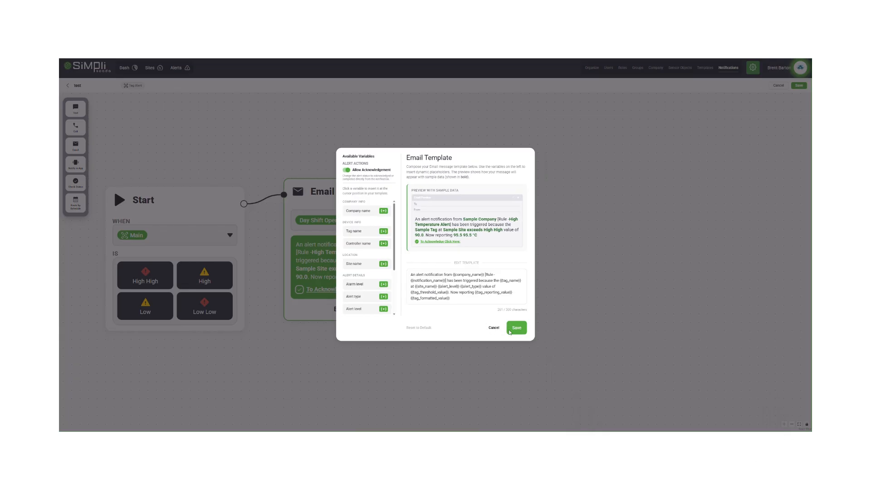
{"action": "left_click", "coordinate": [516, 328]}
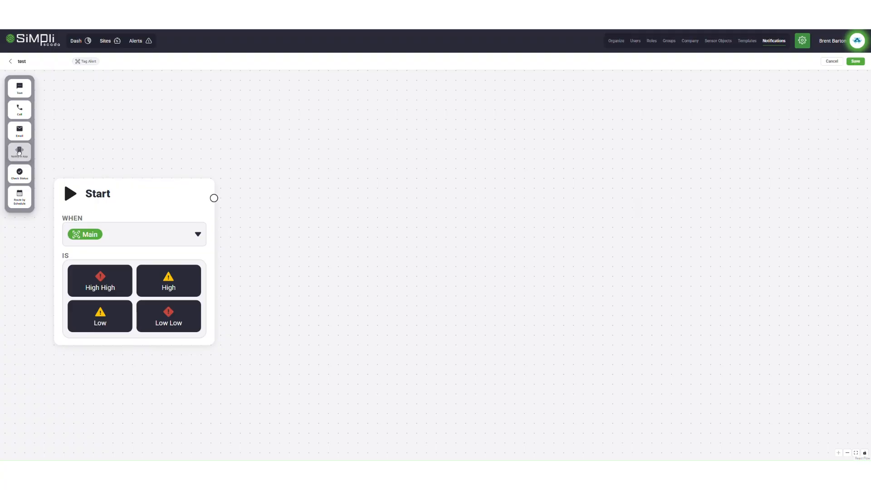
Add a Notify in App node beside Start for the first listed user and Day Shift Operator group, and review and save its push template
{"action": "left_click", "coordinate": [19, 153]}
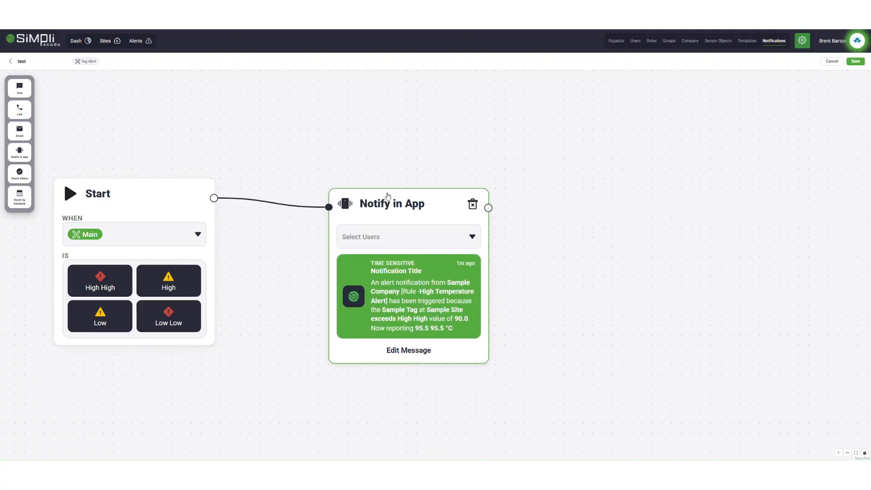
{"action": "left_click_drag", "start_coordinate": [387, 196], "coordinate": [336, 158]}
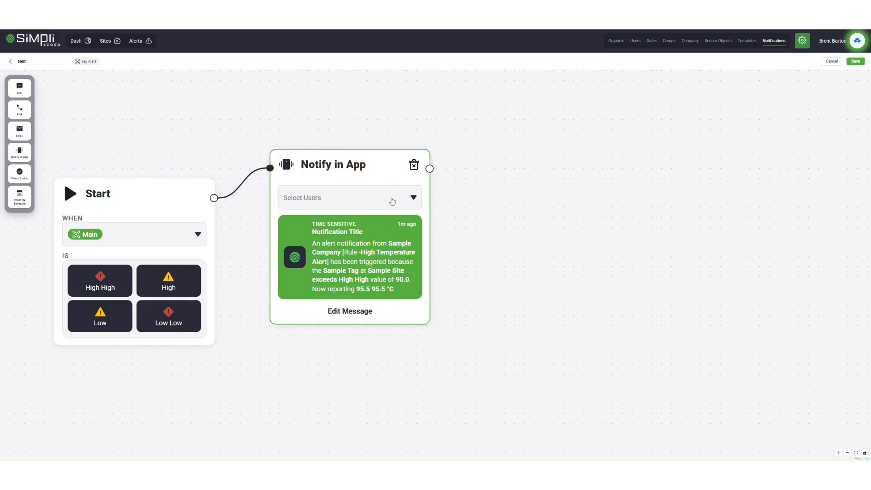
{"action": "left_click", "coordinate": [392, 201]}
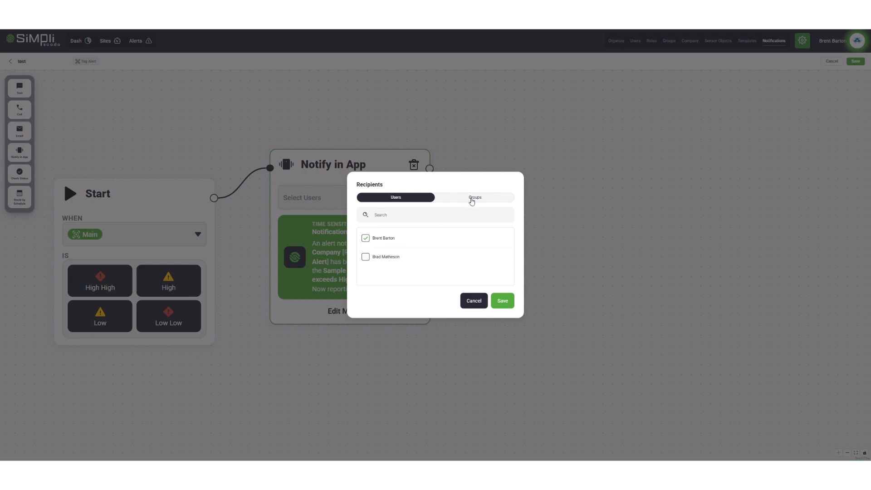
{"action": "left_click", "coordinate": [471, 198]}
{"action": "left_click", "coordinate": [365, 228]}
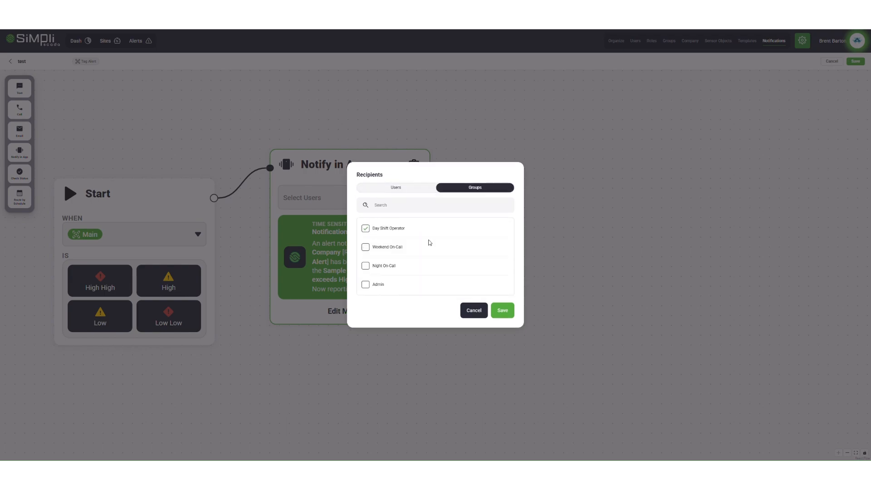
{"action": "left_click", "coordinate": [502, 310]}
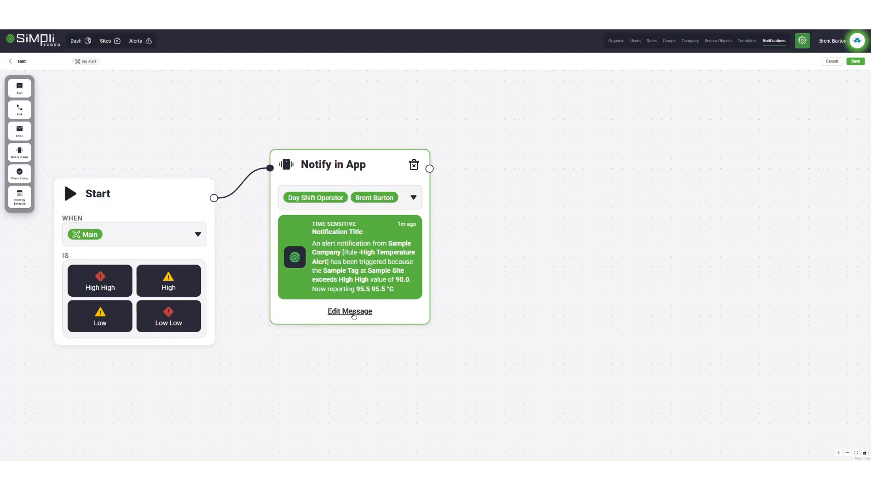
{"action": "left_click", "coordinate": [351, 313]}
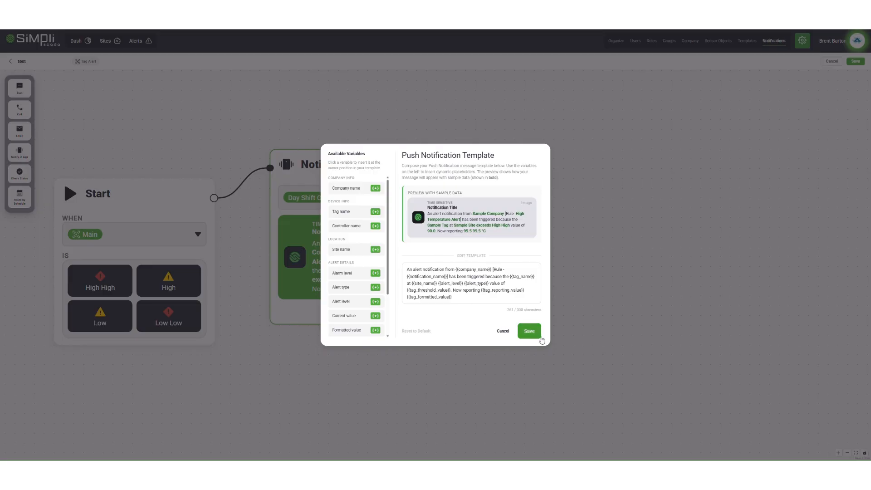
{"action": "left_click", "coordinate": [526, 331]}
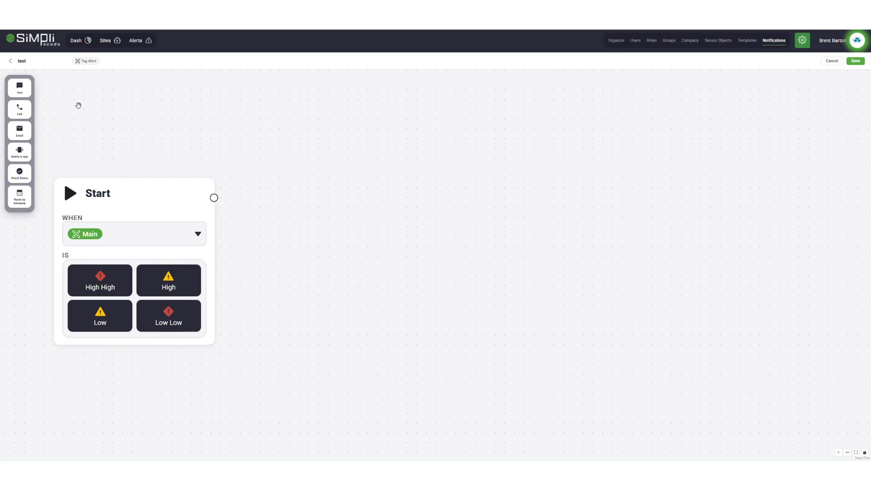
Add a Check Status node beside Start with a 1-hour wait, and link its Open output to a new Text node
{"action": "left_click", "coordinate": [16, 174]}
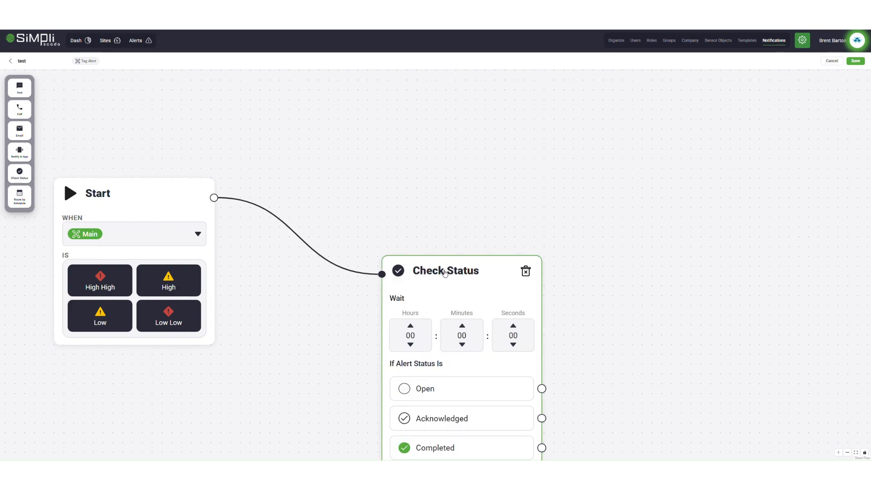
{"action": "left_click_drag", "start_coordinate": [438, 271], "coordinate": [306, 181]}
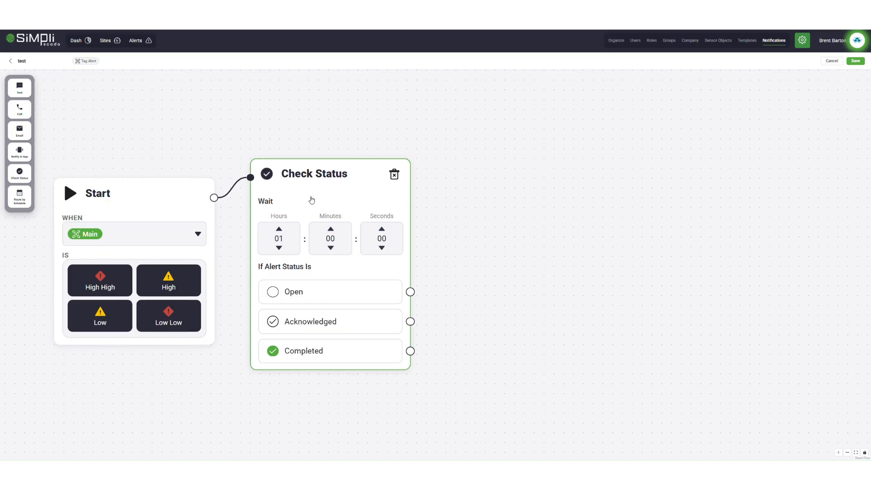
{"action": "left_click_drag", "start_coordinate": [19, 91], "coordinate": [467, 292]}
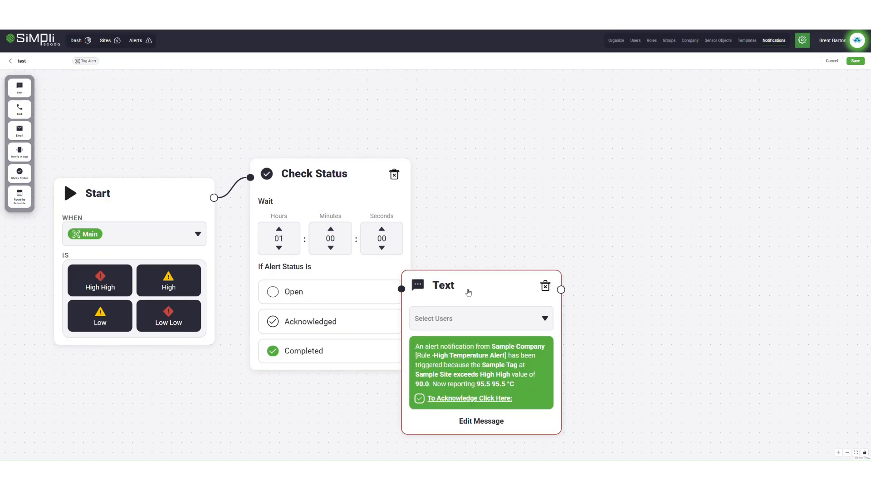
{"action": "left_click_drag", "start_coordinate": [410, 292], "coordinate": [505, 197]}
{"action": "left_click_drag", "start_coordinate": [567, 202], "coordinate": [518, 153]}
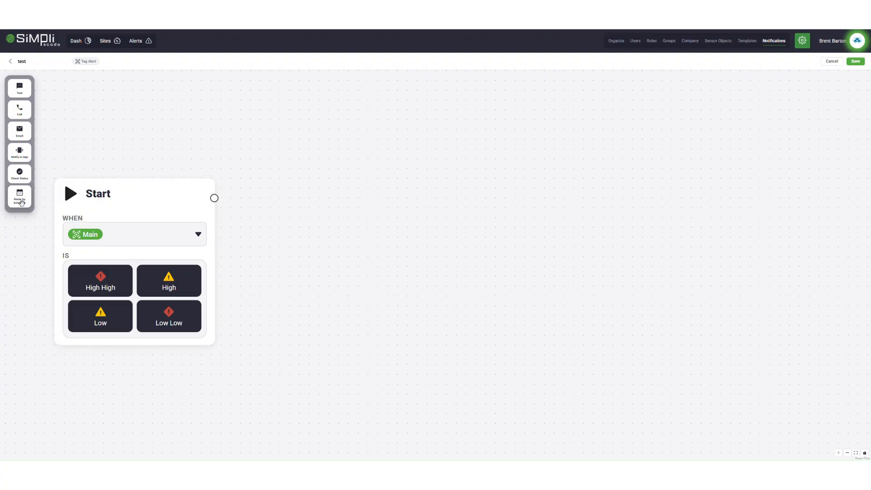
Add a Route By Schedule node beside Start and create three schedule blocks in it
{"action": "left_click", "coordinate": [22, 204]}
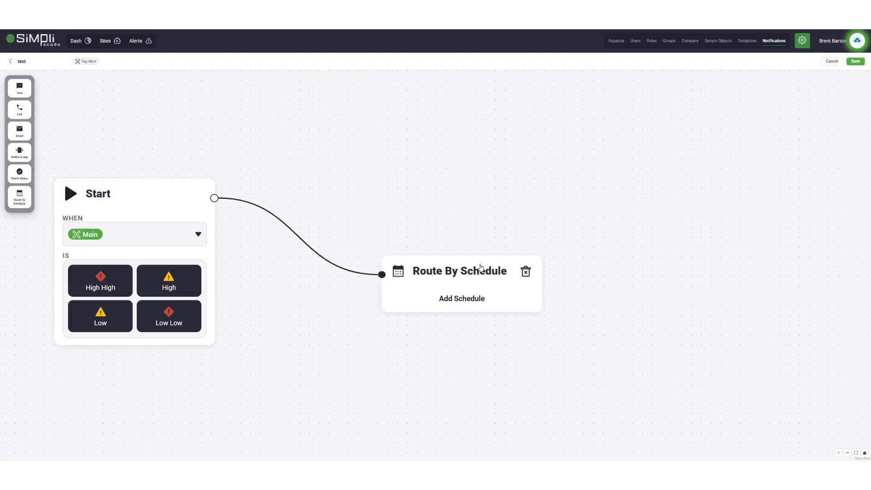
{"action": "left_click_drag", "start_coordinate": [478, 266], "coordinate": [365, 159]}
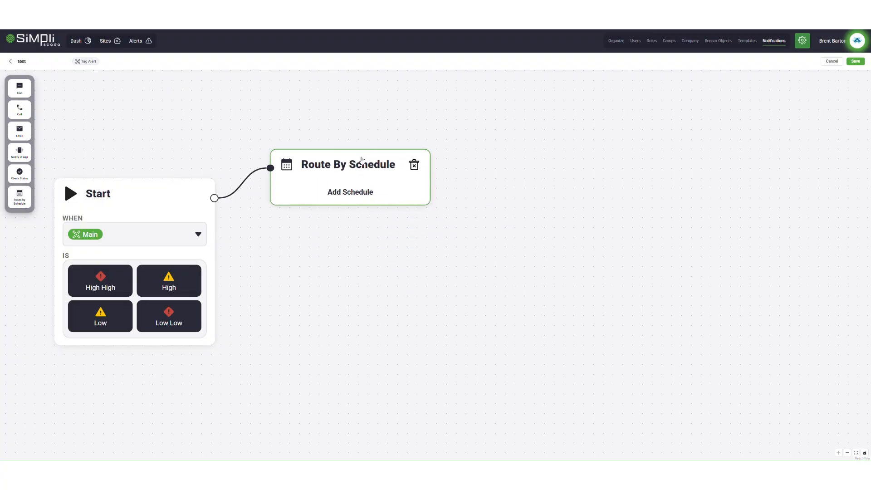
{"action": "left_click", "coordinate": [351, 192]}
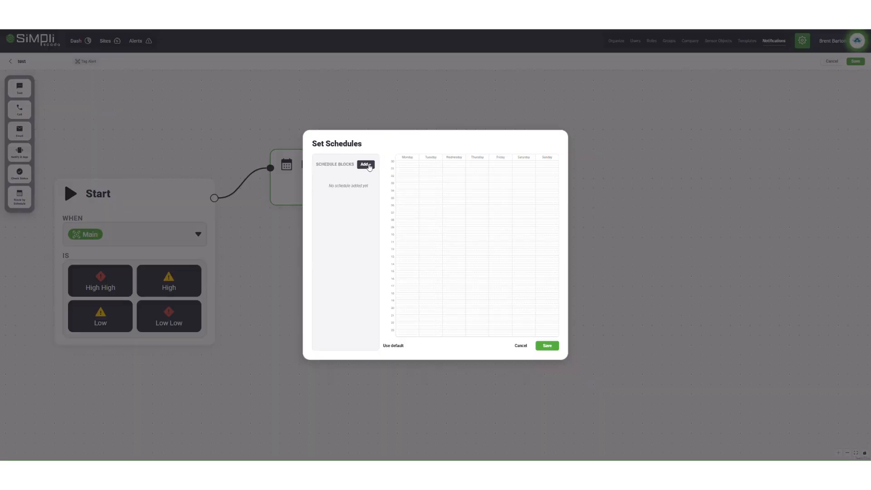
{"action": "left_click", "coordinate": [365, 164]}
{"action": "left_click", "coordinate": [365, 165]}
{"action": "left_click", "coordinate": [366, 165]}
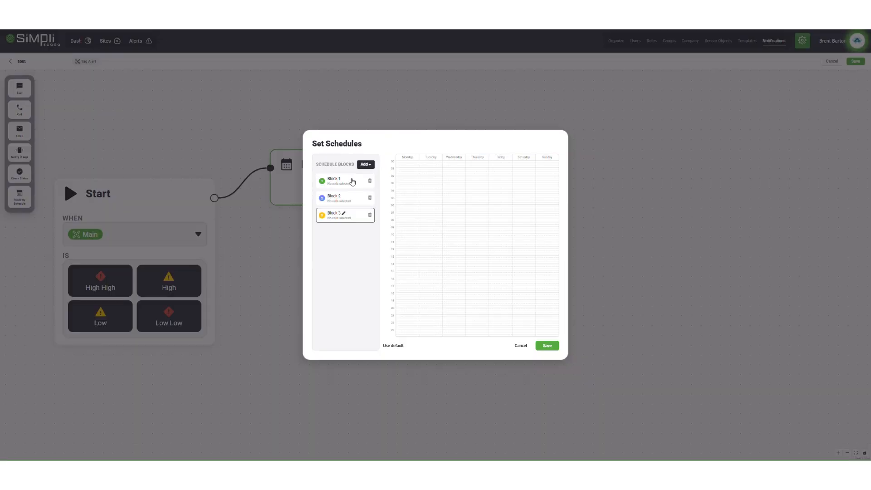
Assign Block 1 to Monday–Friday 05:00–19:59 and Block 2 to the weekday hours before 05:00 and from 20:00
{"action": "left_click", "coordinate": [354, 181]}
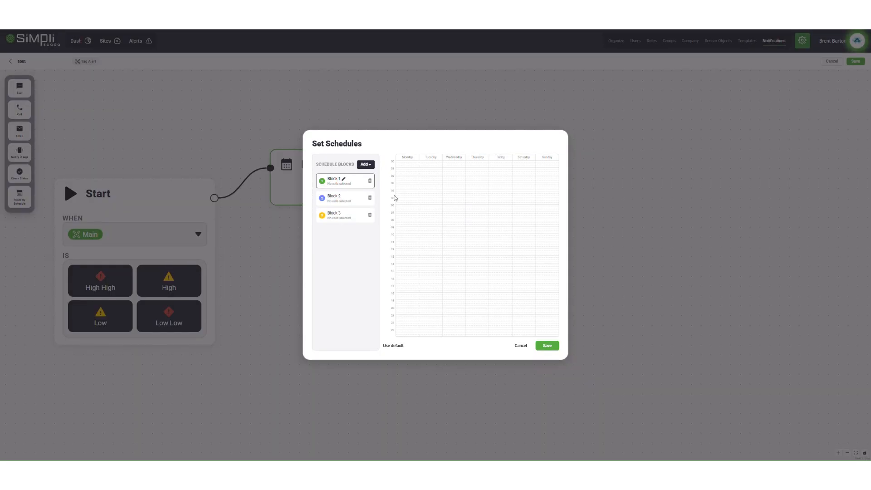
{"action": "left_click_drag", "start_coordinate": [396, 197], "coordinate": [502, 306]}
{"action": "left_click", "coordinate": [358, 199]}
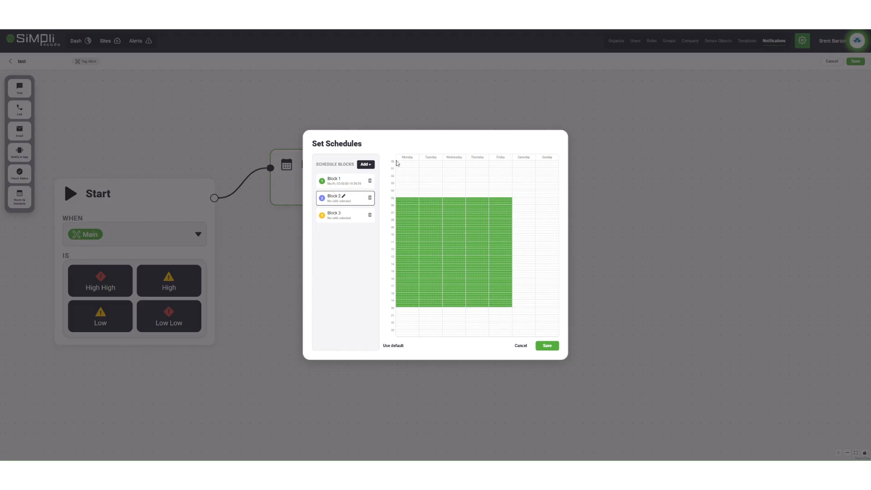
{"action": "left_click_drag", "start_coordinate": [396, 161], "coordinate": [500, 196]}
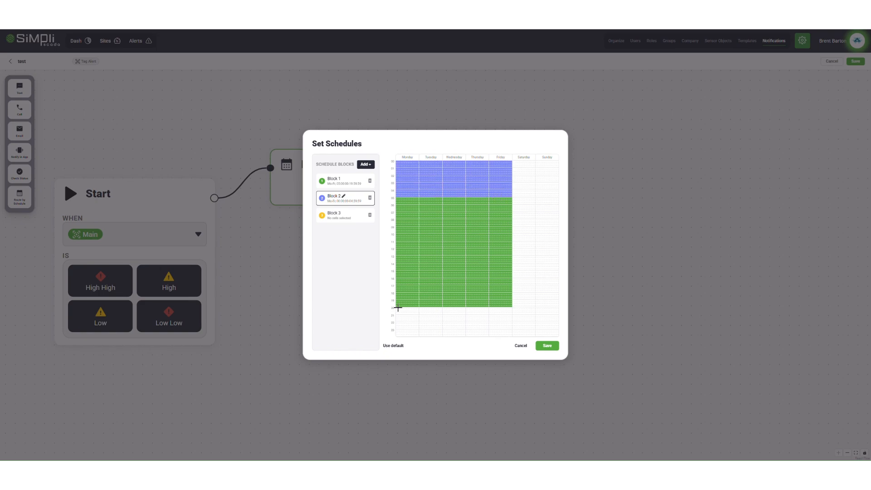
{"action": "left_click_drag", "start_coordinate": [396, 308], "coordinate": [506, 334]}
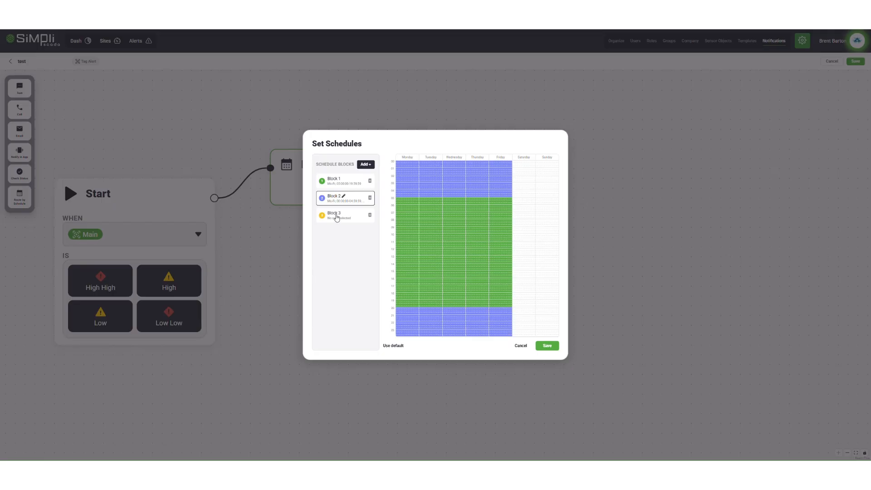
Assign Block 3 to all of Saturday and Sunday, 00:00 to 23:59, and save the schedules
{"action": "left_click", "coordinate": [337, 216]}
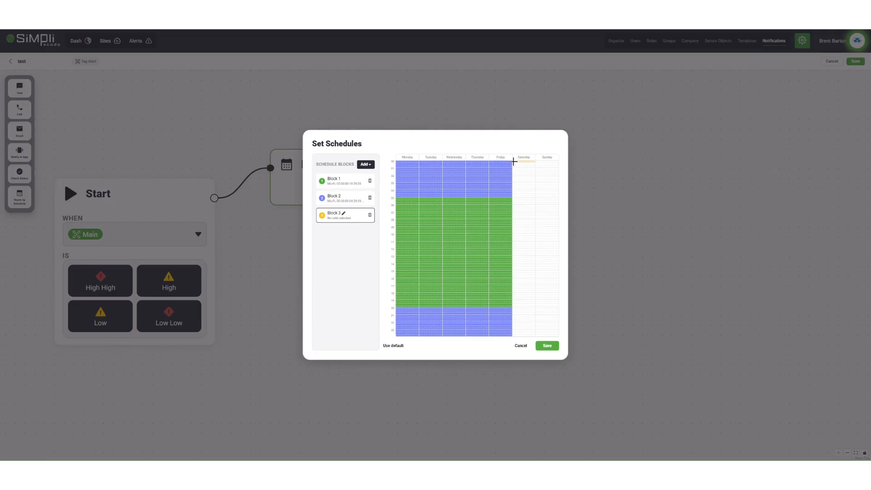
{"action": "left_click_drag", "start_coordinate": [516, 164], "coordinate": [540, 335]}
{"action": "left_click", "coordinate": [547, 346]}
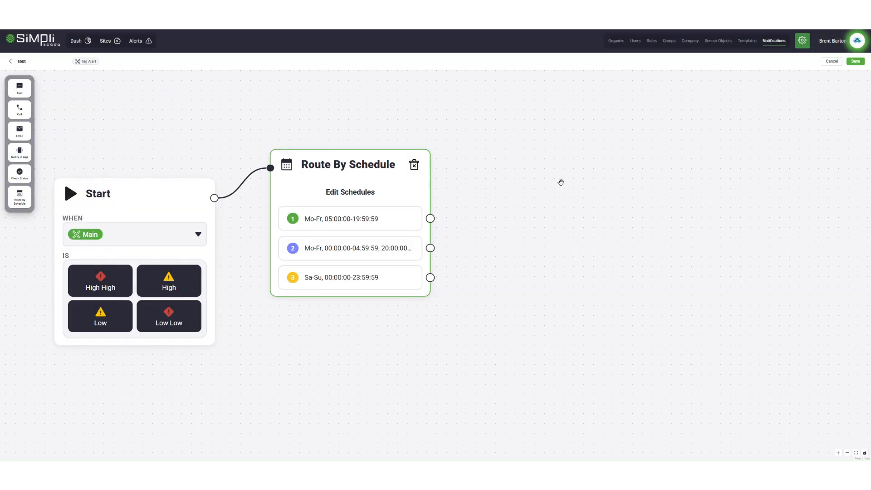
Add a Text node for the Day Shift Operator group and link the Monday–Friday 05:00–19:59 schedule output to it
{"action": "left_click", "coordinate": [20, 87]}
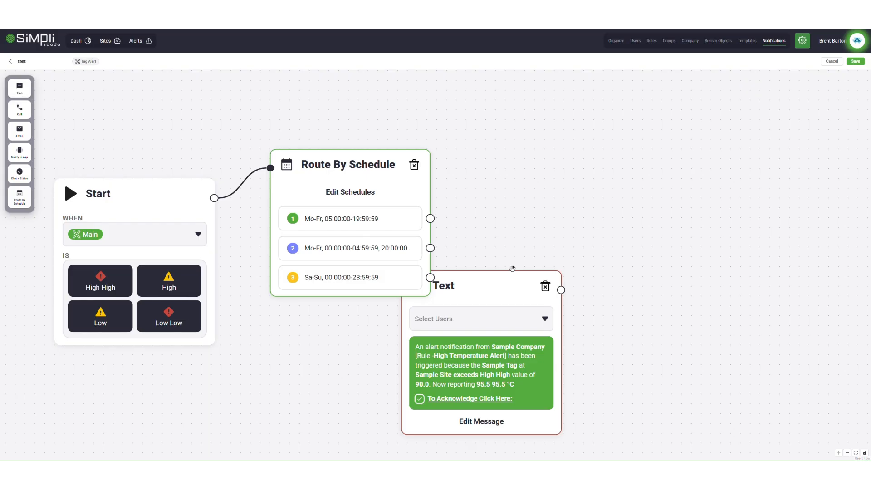
{"action": "left_click_drag", "start_coordinate": [512, 272], "coordinate": [622, 121]}
{"action": "left_click", "coordinate": [646, 148]}
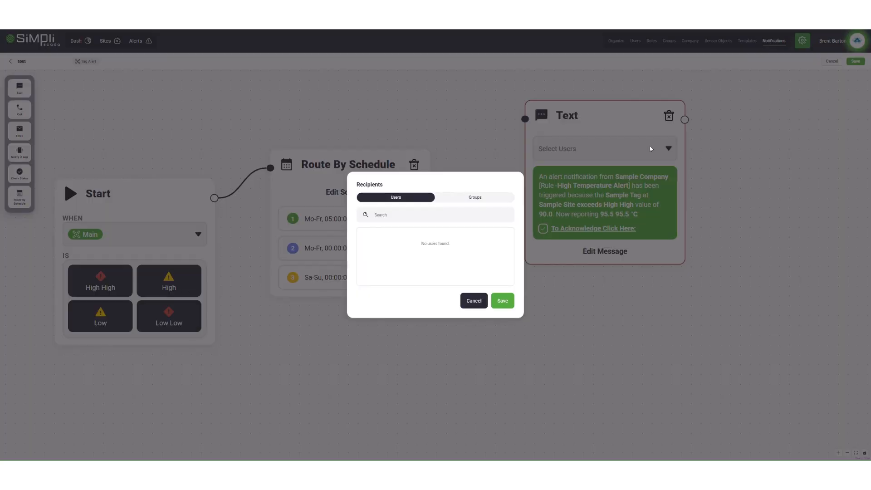
{"action": "left_click", "coordinate": [469, 197]}
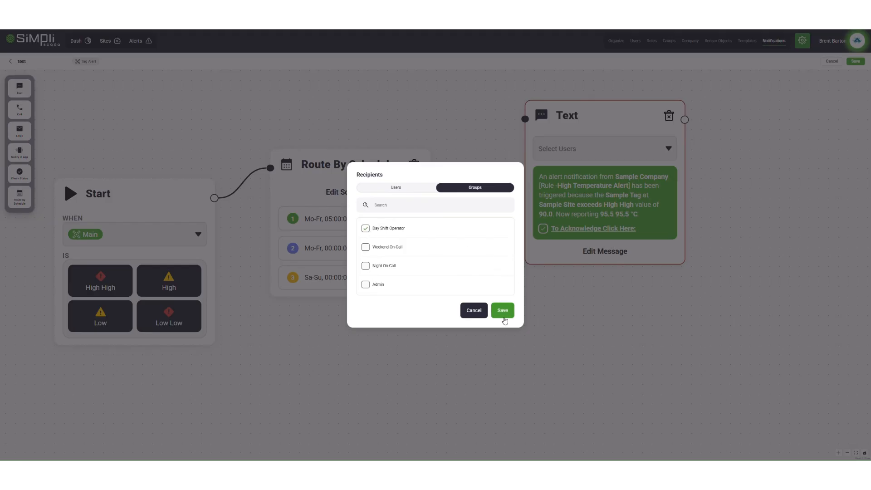
{"action": "left_click", "coordinate": [502, 311]}
{"action": "left_click_drag", "start_coordinate": [429, 218], "coordinate": [525, 119]}
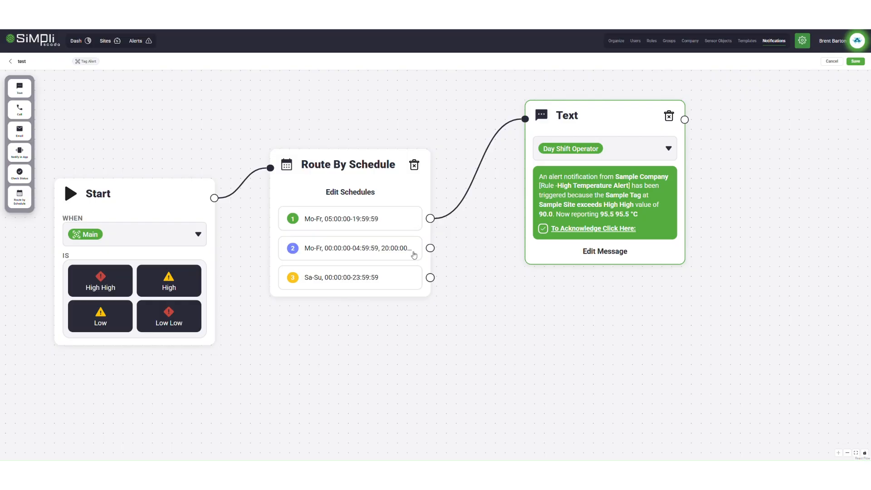